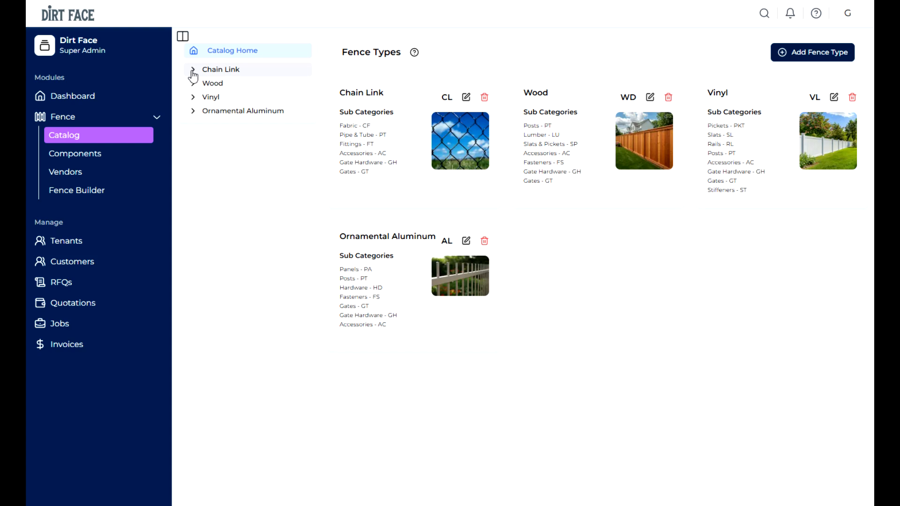
# Step: Expand Chain Link and its Fittings category in the catalog, and review the tension band tables in the Master Halco product catalog
pyautogui.click(192, 71)
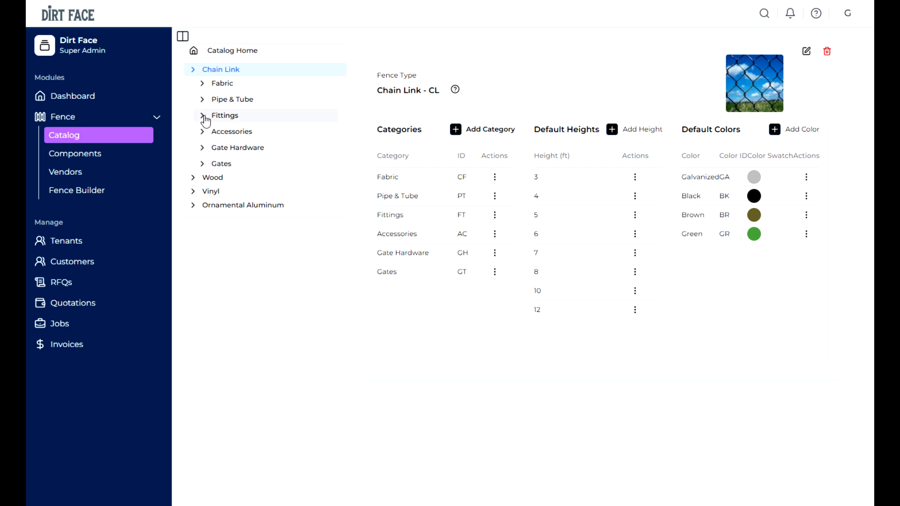
pyautogui.click(205, 120)
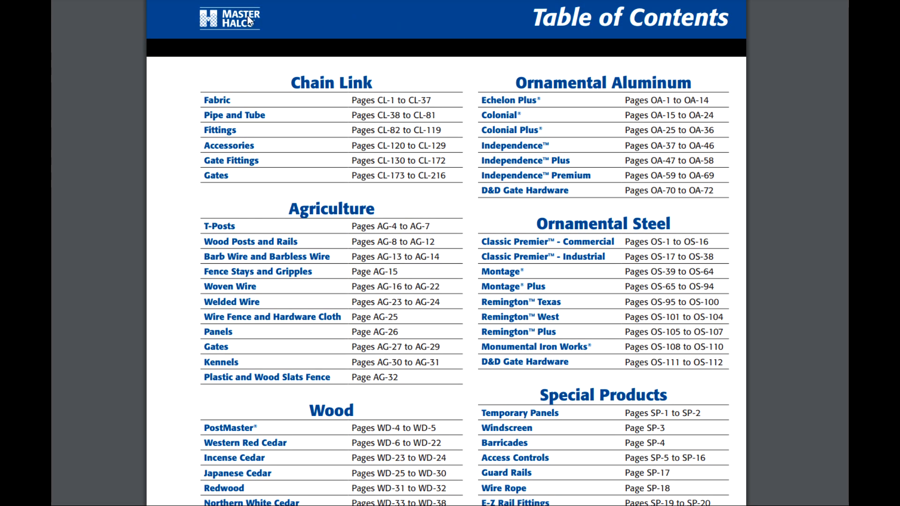
pyautogui.click(218, 131)
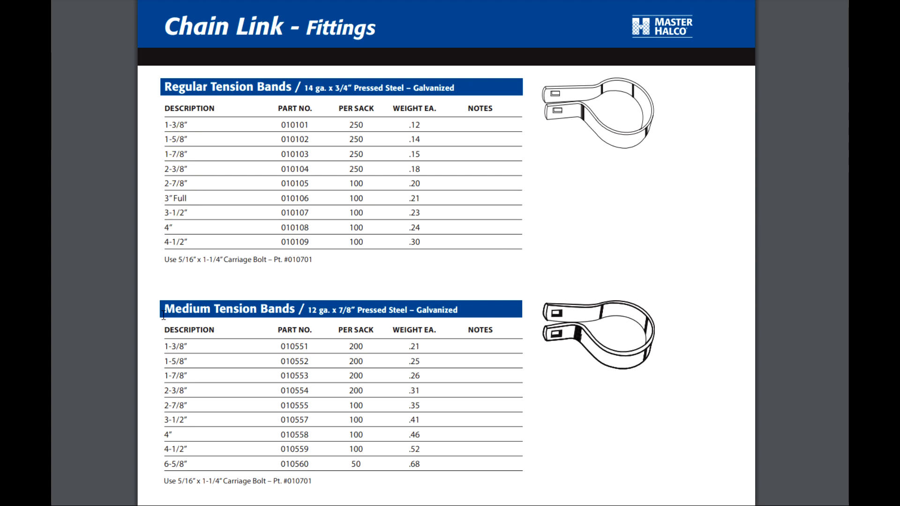
pyautogui.scroll(-5, 264, 313)
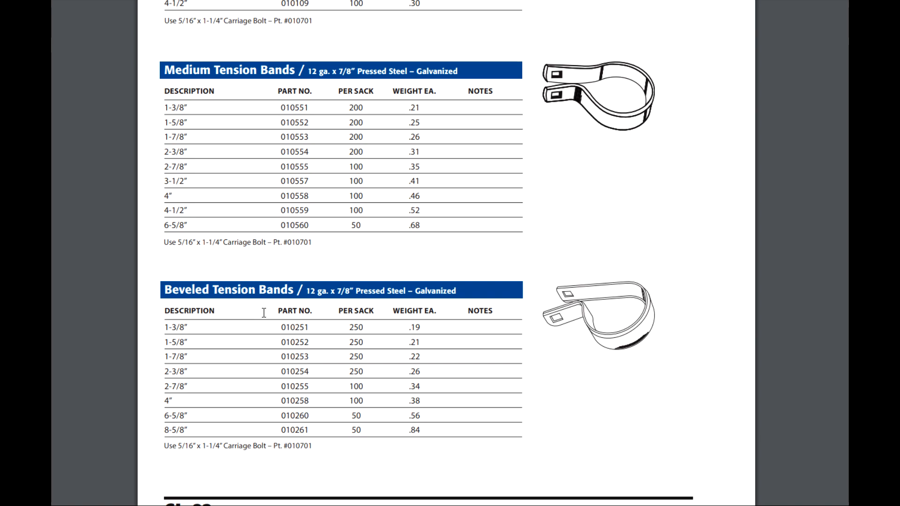
pyautogui.scroll(-1, 275, 292)
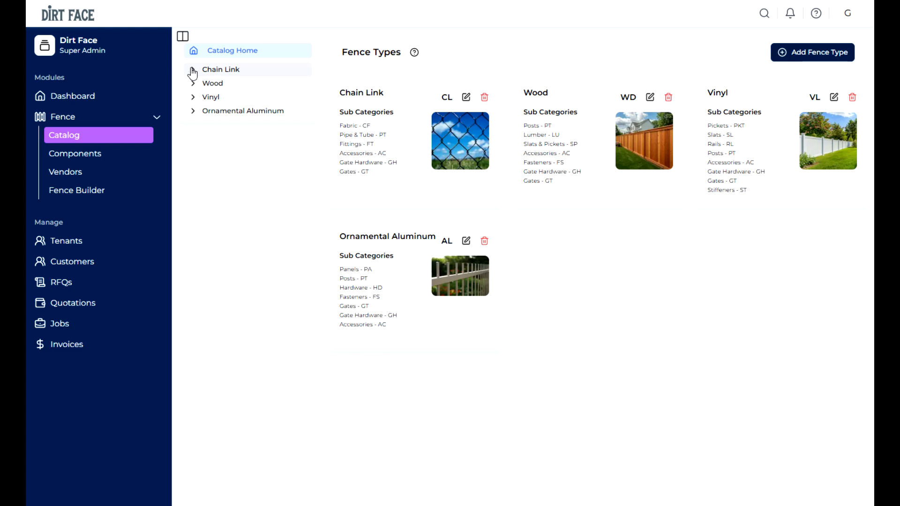
# Step: Expand the Chain Link fence type and its Fittings category in the Dirt Face catalog
pyautogui.click(193, 72)
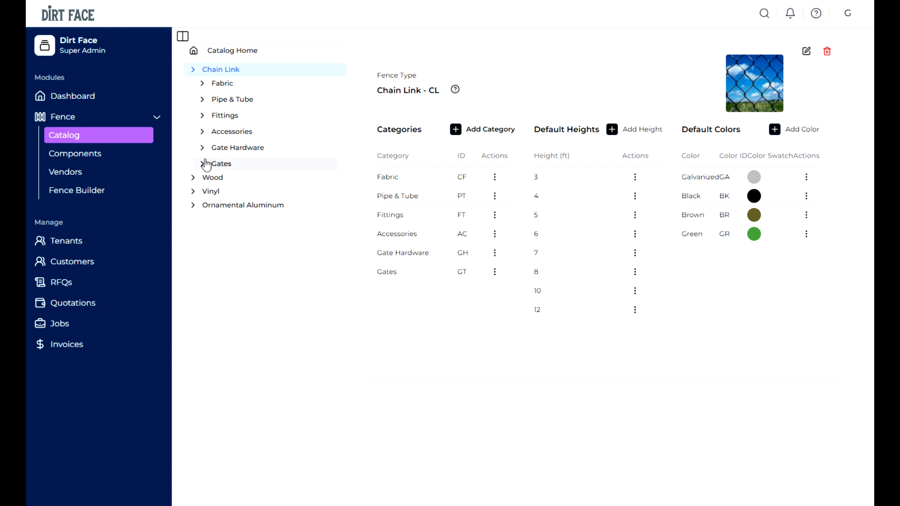
pyautogui.click(205, 118)
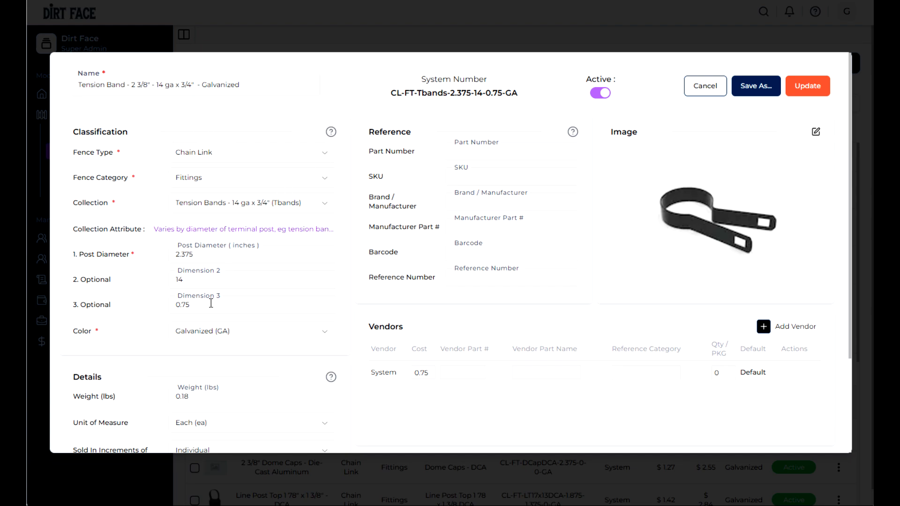
# Step: Switch the 2 3/8" tension band's color to Black (BK) and back to Galvanized (GA)
pyautogui.click(206, 331)
pyautogui.click(209, 411)
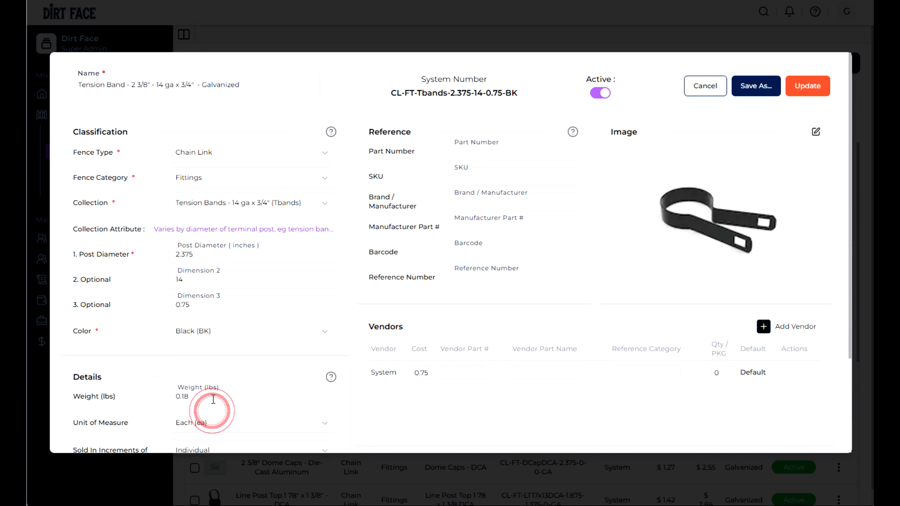
pyautogui.click(220, 330)
pyautogui.click(209, 396)
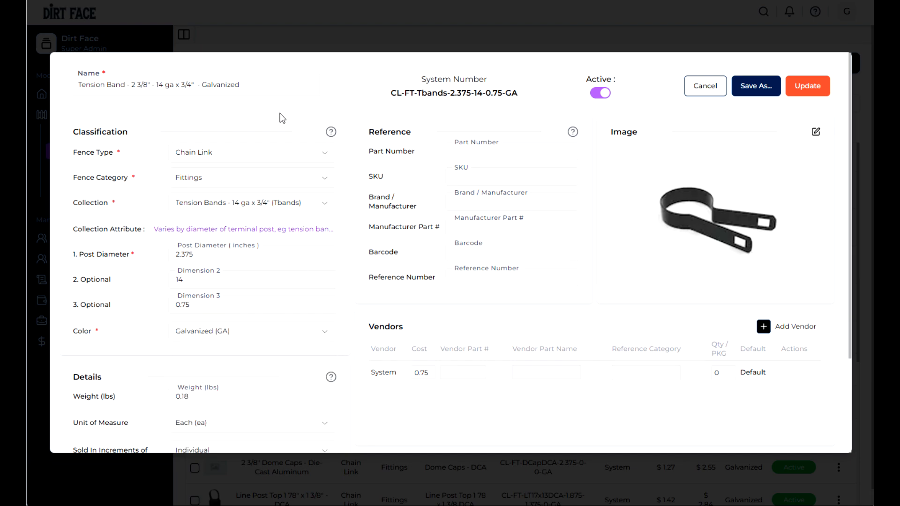
# Step: Examine how the tension band's fence type, category, collection and dimensions correspond to its system number, and review its details and price
pyautogui.click(157, 152)
pyautogui.click(411, 104)
pyautogui.click(161, 181)
pyautogui.click(435, 101)
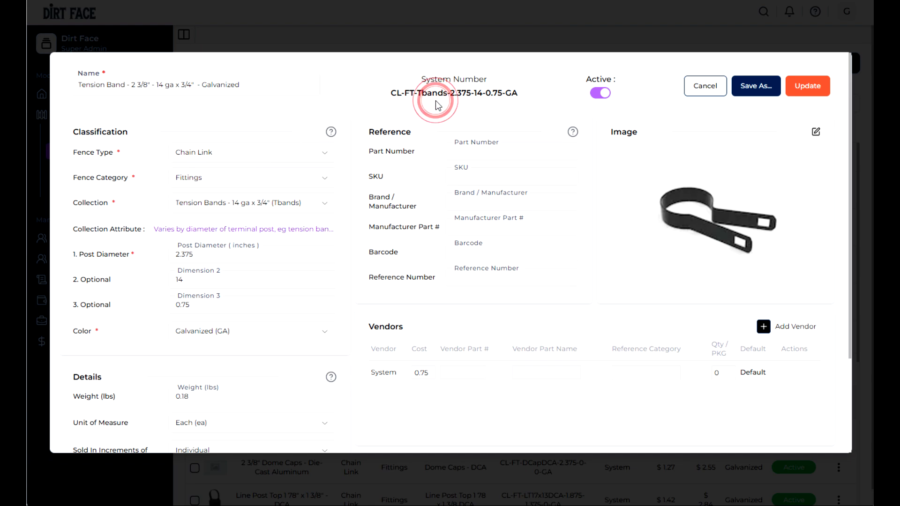
pyautogui.click(155, 203)
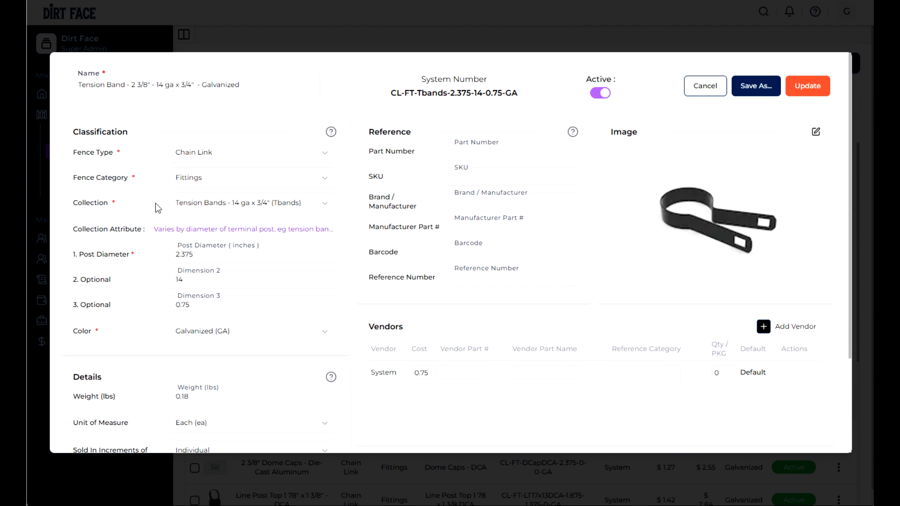
pyautogui.click(461, 99)
pyautogui.click(156, 256)
pyautogui.click(155, 280)
pyautogui.click(508, 100)
pyautogui.scroll(-3, 227, 164)
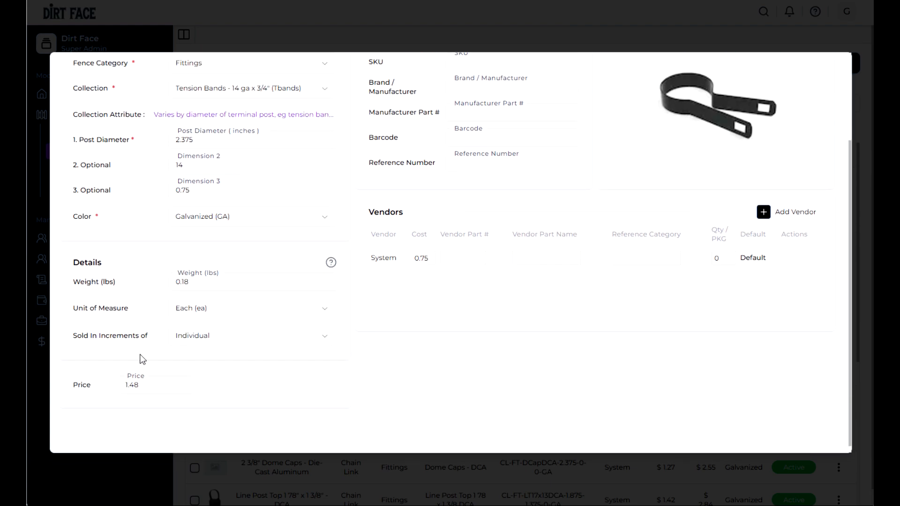
pyautogui.scroll(3, 520, 136)
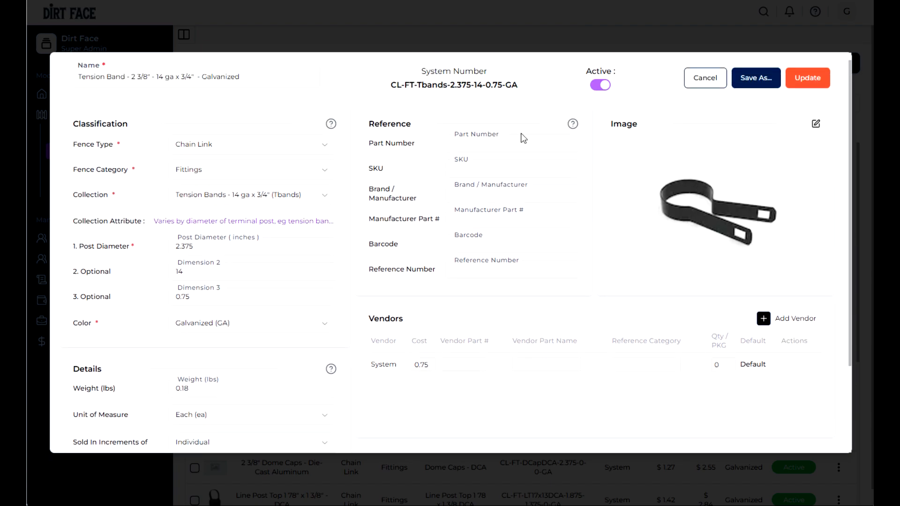
# Step: Review the tension band's reference fields, image and vendors section
pyautogui.click(436, 154)
pyautogui.click(431, 173)
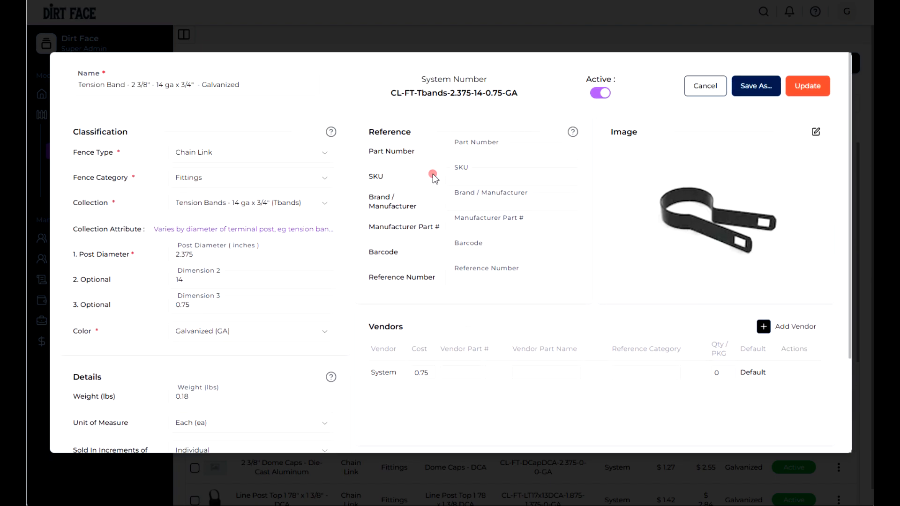
pyautogui.click(656, 153)
pyautogui.click(720, 321)
# Step: View the vendor selection for the tension band, and leave the component without saving
pyautogui.click(763, 326)
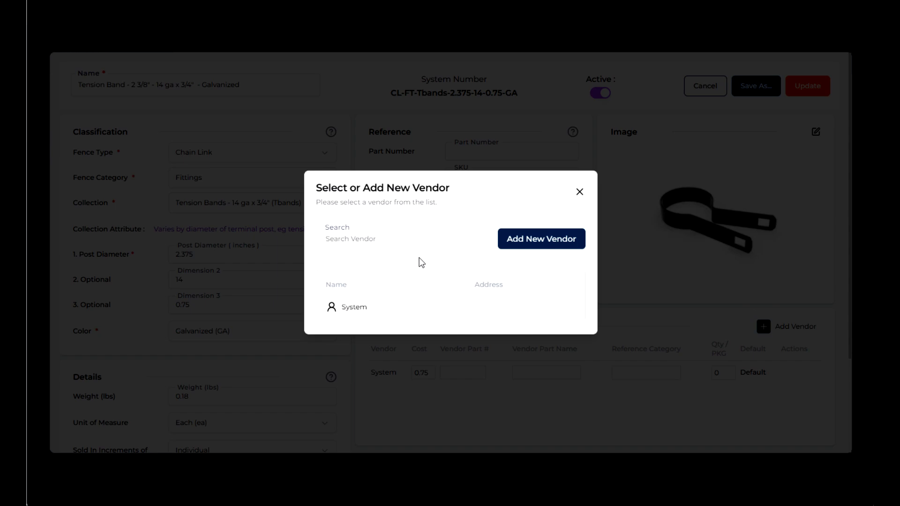
pyautogui.click(579, 191)
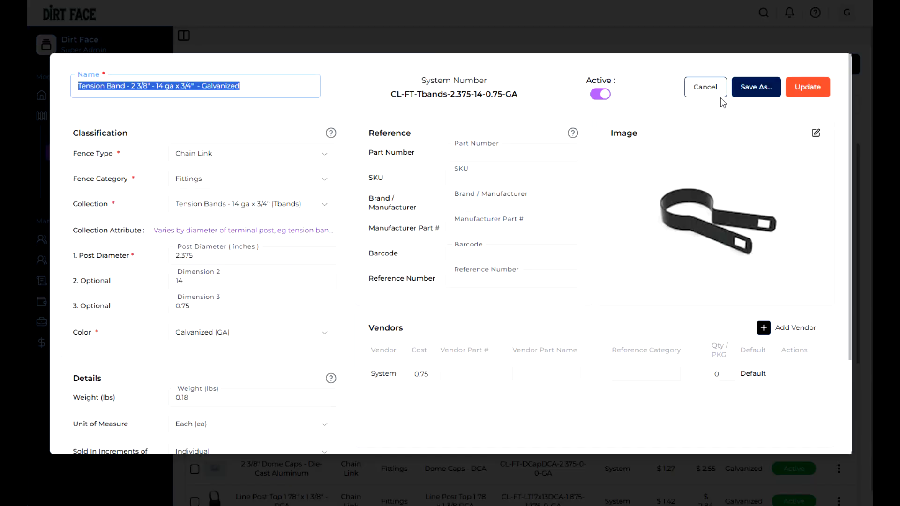
pyautogui.click(708, 93)
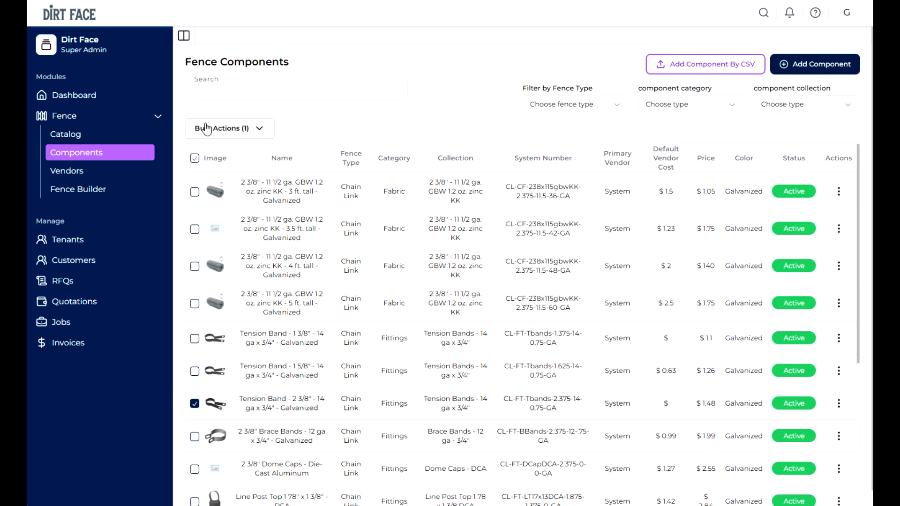
# Step: Add a fence type named Ornamental Steel with ID OS and the image steel picket fence2.jpg to the catalog
pyautogui.click(83, 137)
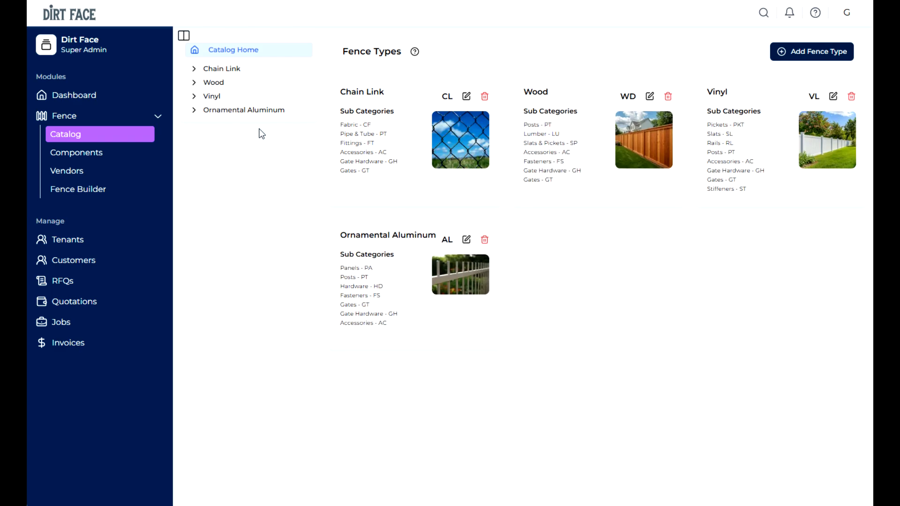
pyautogui.click(820, 52)
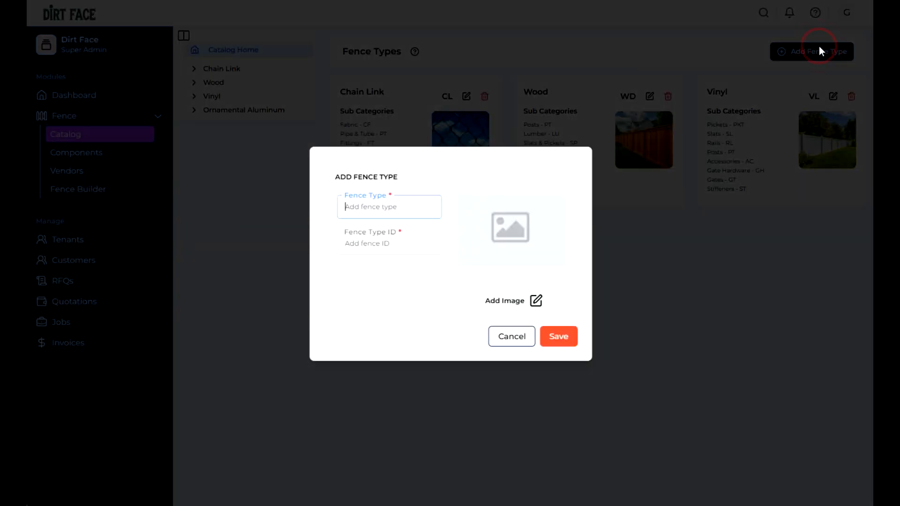
pyautogui.write('Ornamental Steel')
pyautogui.press('Tab')
pyautogui.write('OS')
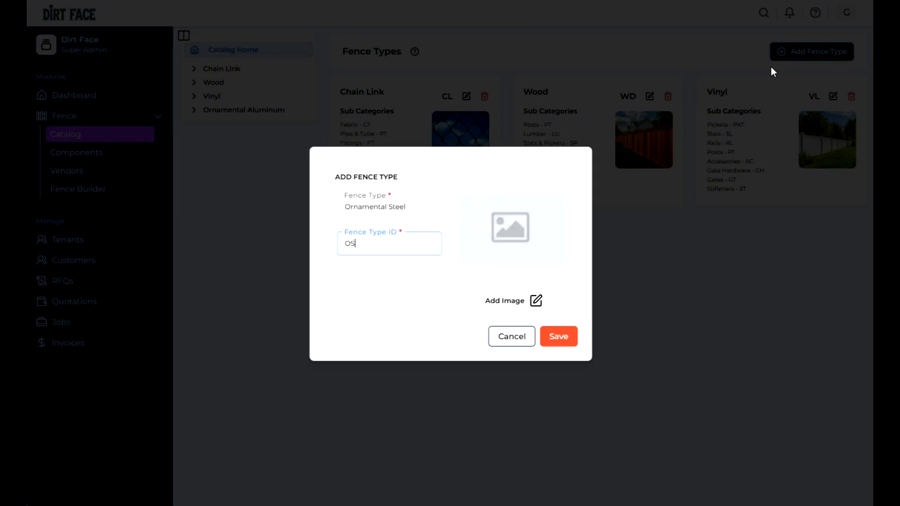
pyautogui.click(537, 302)
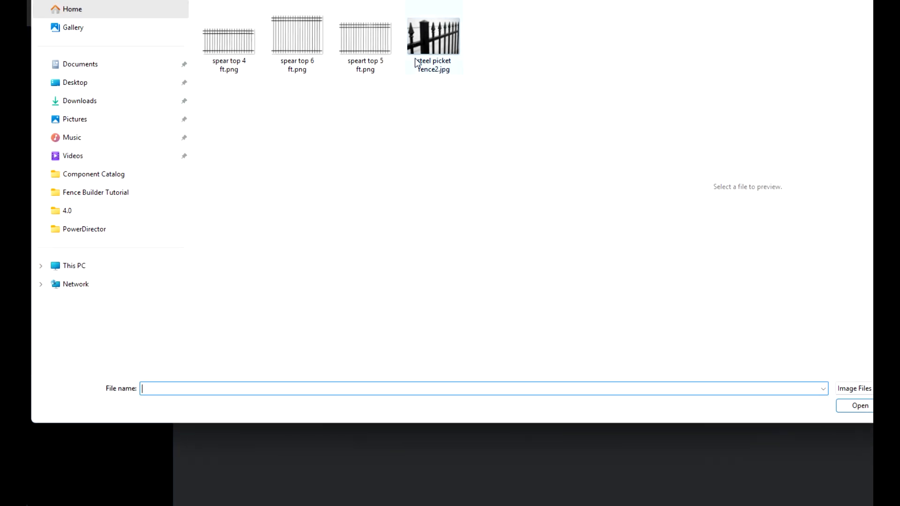
pyautogui.click(434, 38)
pyautogui.click(852, 405)
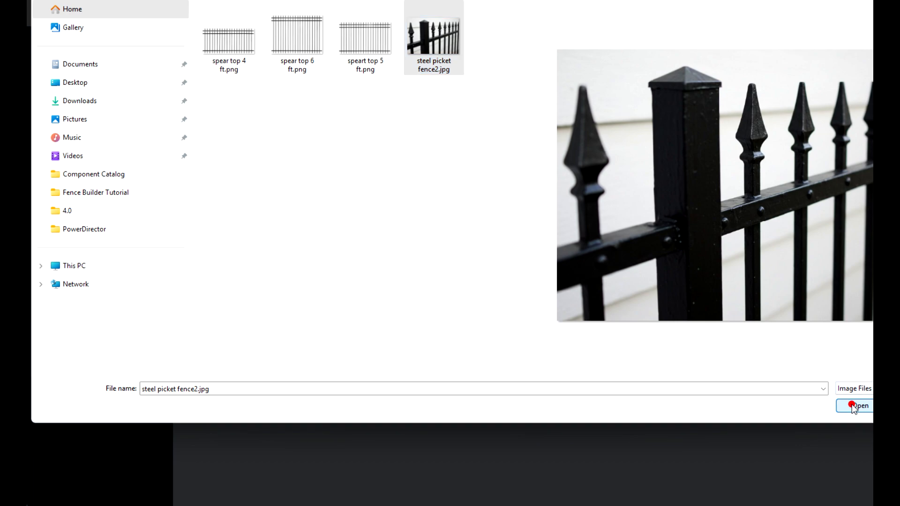
pyautogui.click(558, 335)
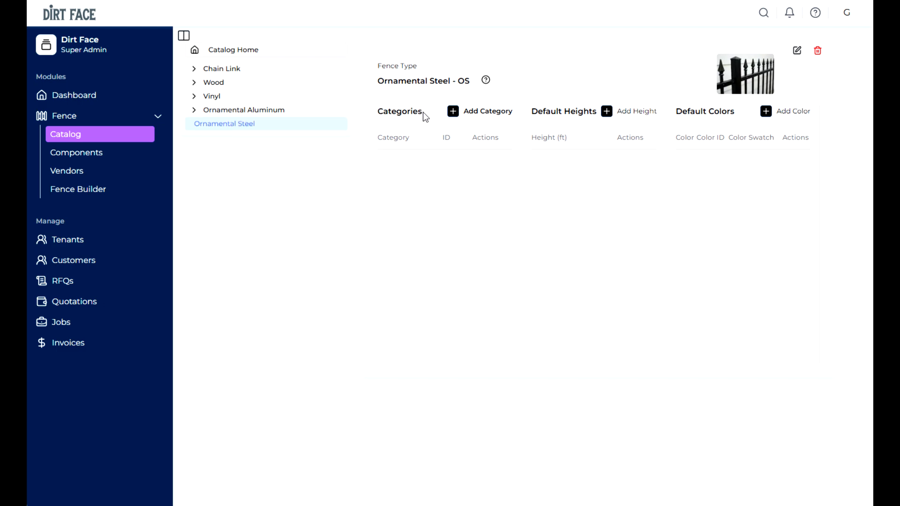
# Step: Add a Panels category with ID PL to the Ornamental Steel fence type
pyautogui.click(554, 114)
pyautogui.click(726, 113)
pyautogui.click(453, 113)
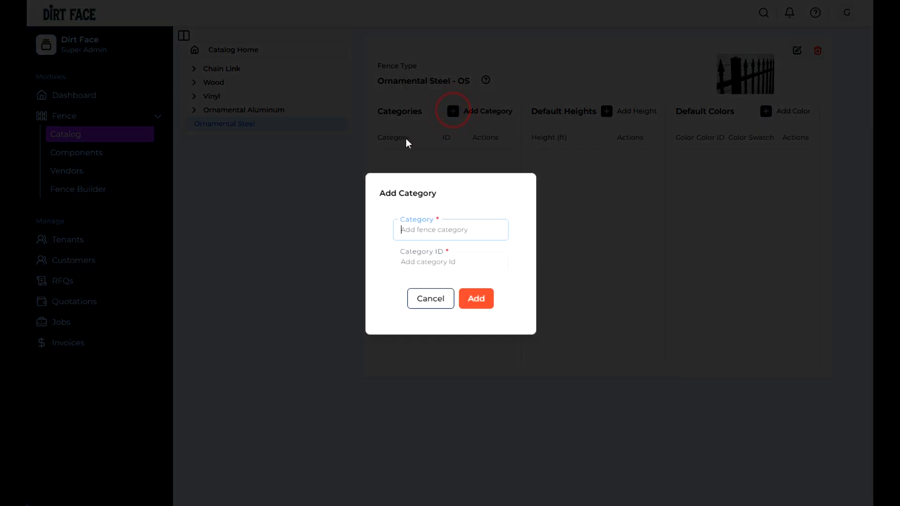
pyautogui.write('Panels')
pyautogui.press('Tab')
pyautogui.write('PL')
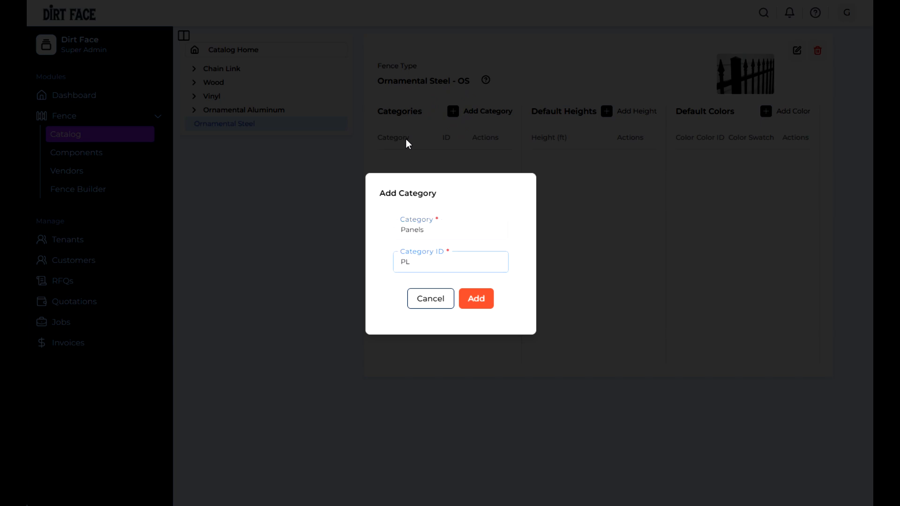
pyautogui.click(467, 298)
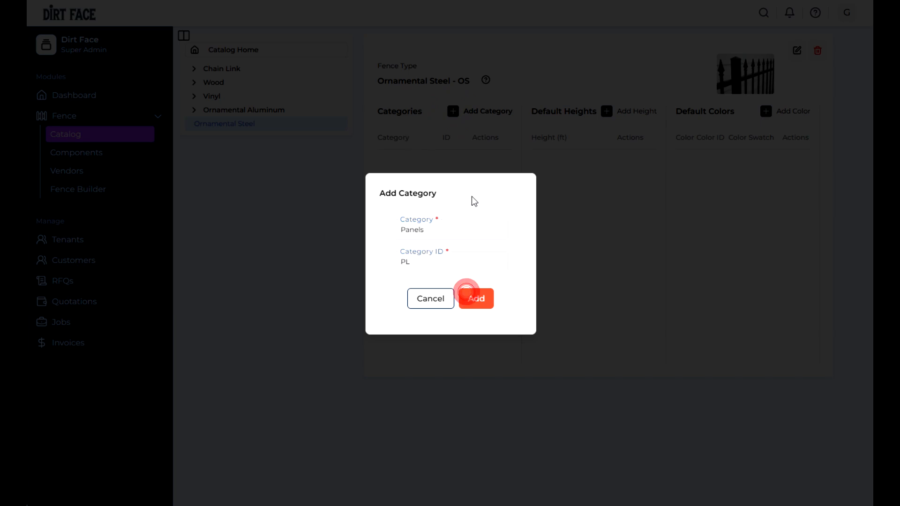
# Step: Add a Posts category with ID PT to the Ornamental Steel fence type
pyautogui.click(459, 111)
pyautogui.write('Posts')
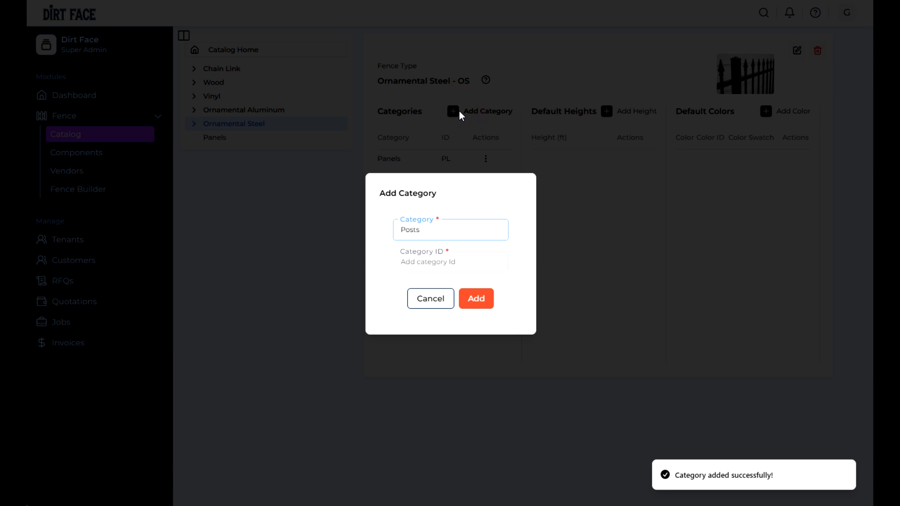
pyautogui.click(421, 262)
pyautogui.write('PT')
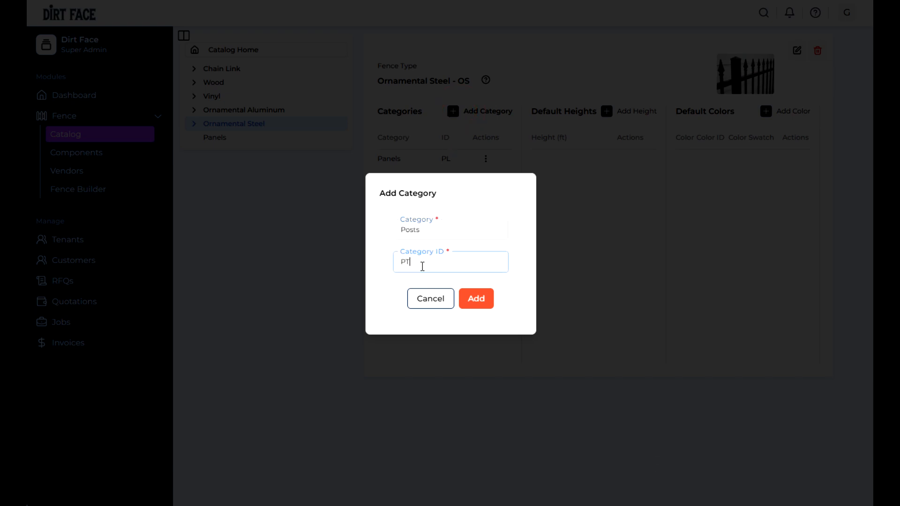
pyautogui.click(479, 303)
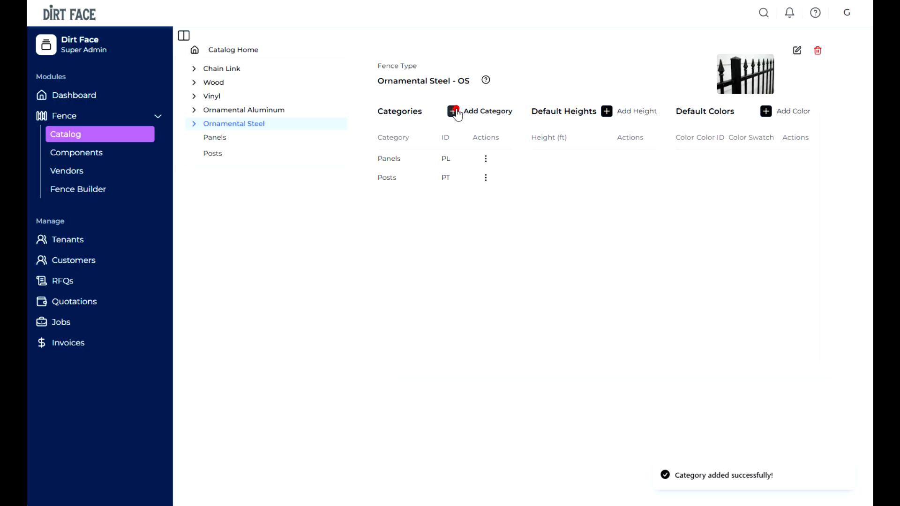
# Step: Add a Hardware category with ID HW to the Ornamental Steel fence type
pyautogui.click(457, 111)
pyautogui.write('Har')
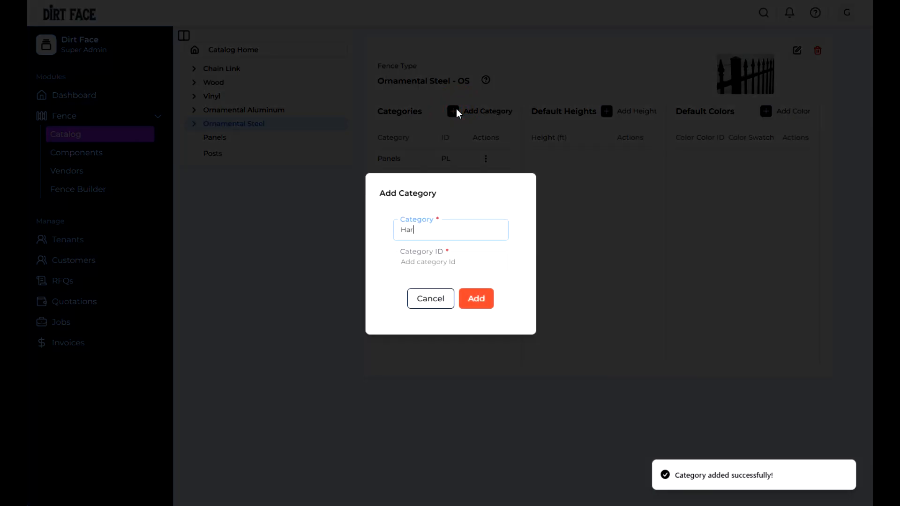
pyautogui.write('dware')
pyautogui.press('Tab')
pyautogui.write('HW')
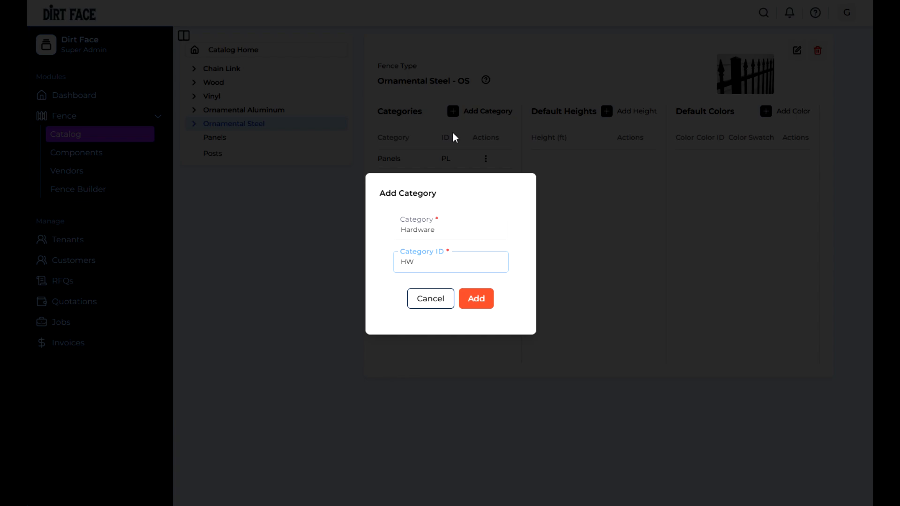
pyautogui.click(475, 298)
# Step: Add a Gates category with ID GT to the Ornamental Steel fence type
pyautogui.click(453, 111)
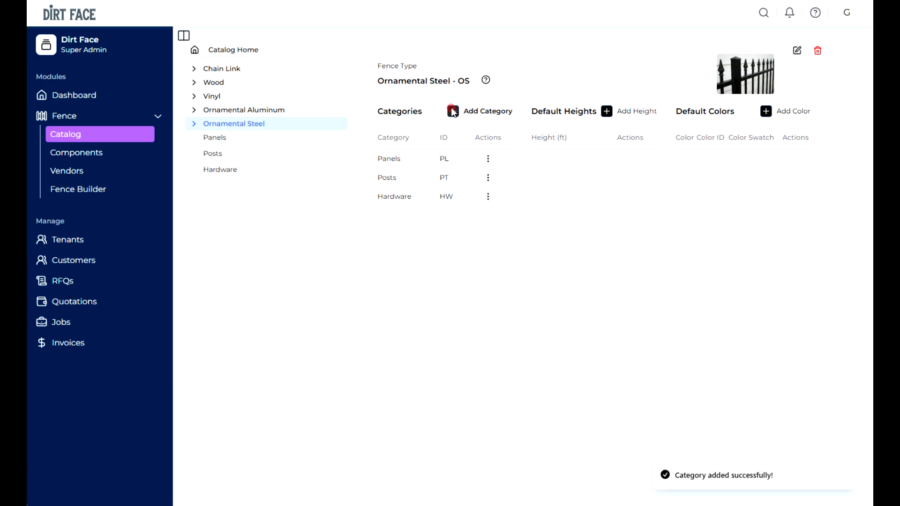
pyautogui.write('Gates')
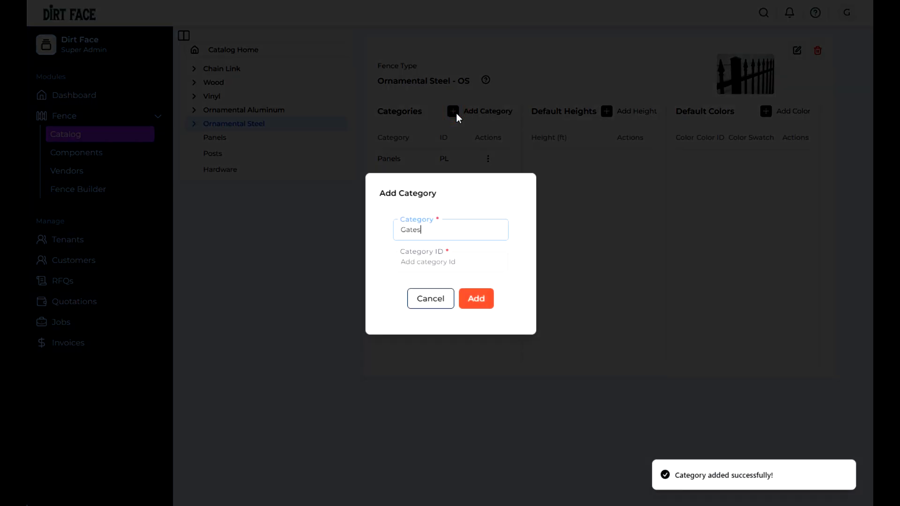
pyautogui.click(433, 268)
pyautogui.write('GT')
pyautogui.click(476, 300)
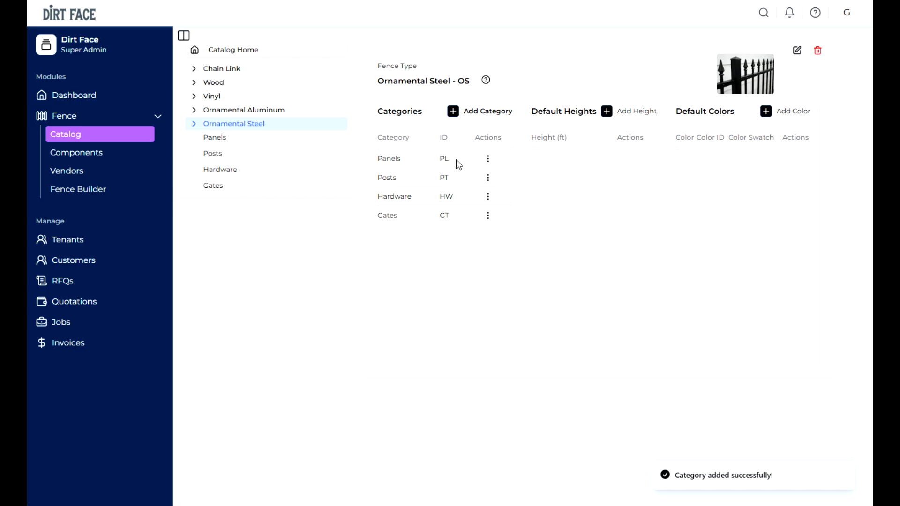
# Step: Add a Gate Hardware category with ID GH to the Ornamental Steel fence type
pyautogui.click(457, 108)
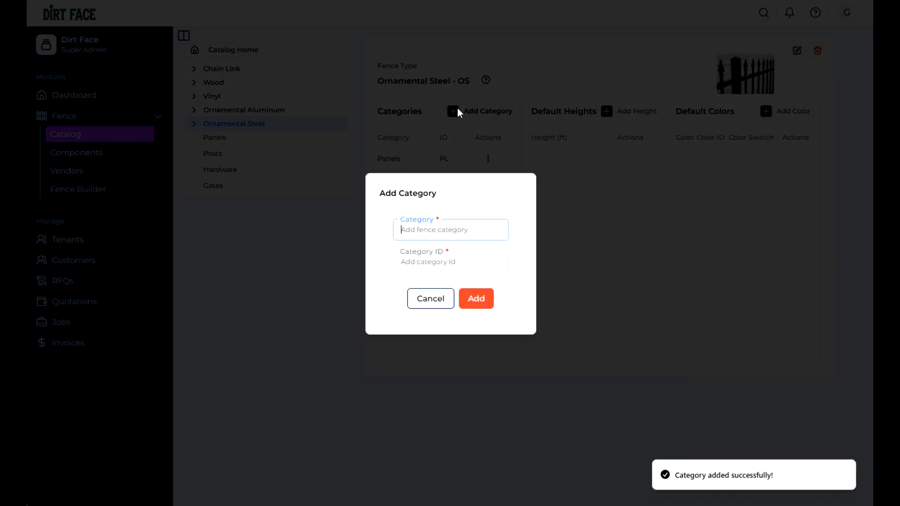
pyautogui.write('Gate Hardwar')
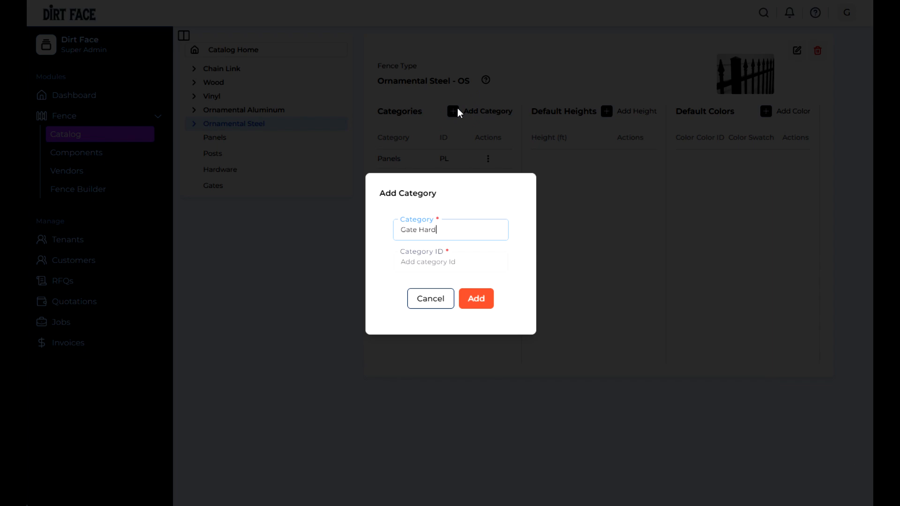
pyautogui.write('e')
pyautogui.click(420, 259)
pyautogui.write('GH')
pyautogui.click(484, 296)
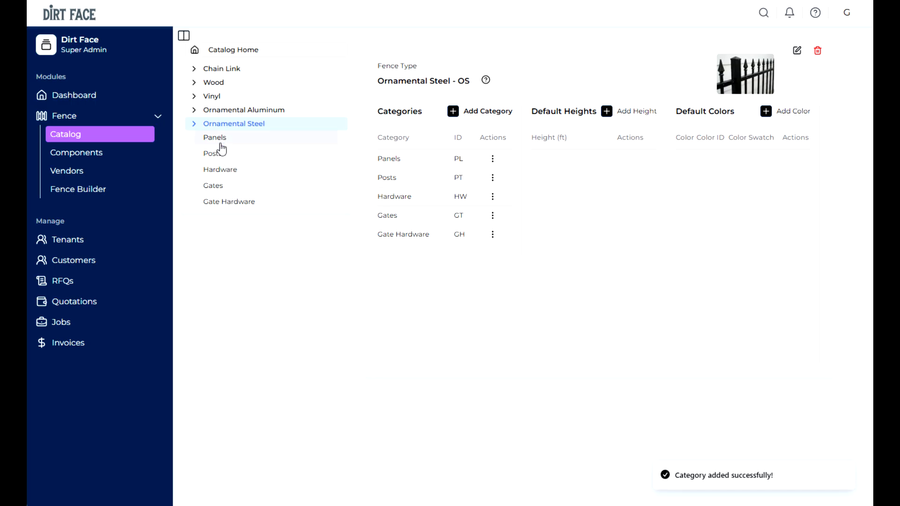
# Step: Add default heights of 4, 5 and 6 ft to the Ornamental Steel fence type
pyautogui.click(607, 112)
pyautogui.write('4')
pyautogui.click(482, 284)
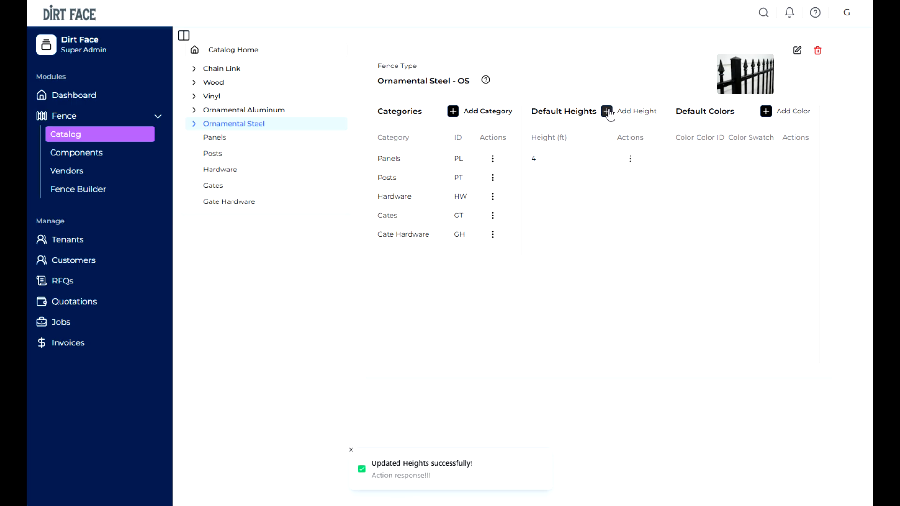
pyautogui.click(607, 112)
pyautogui.write('5')
pyautogui.click(483, 283)
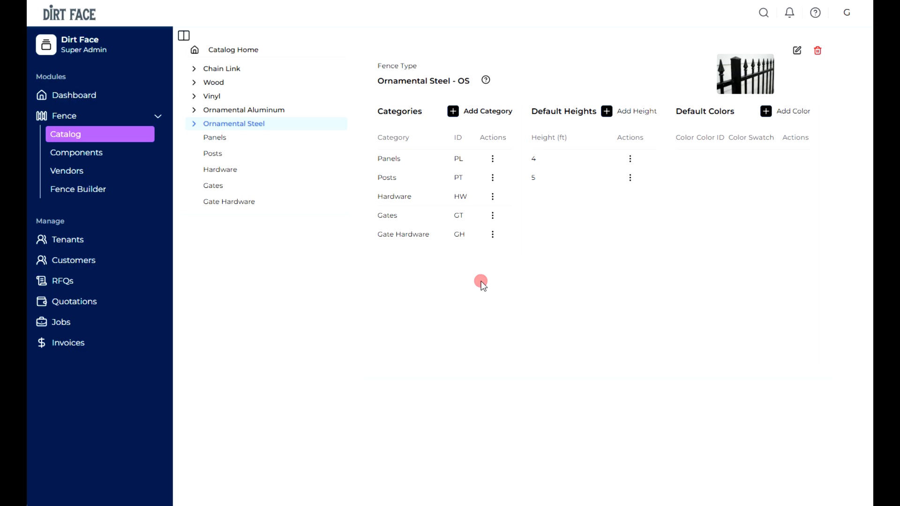
pyautogui.click(607, 111)
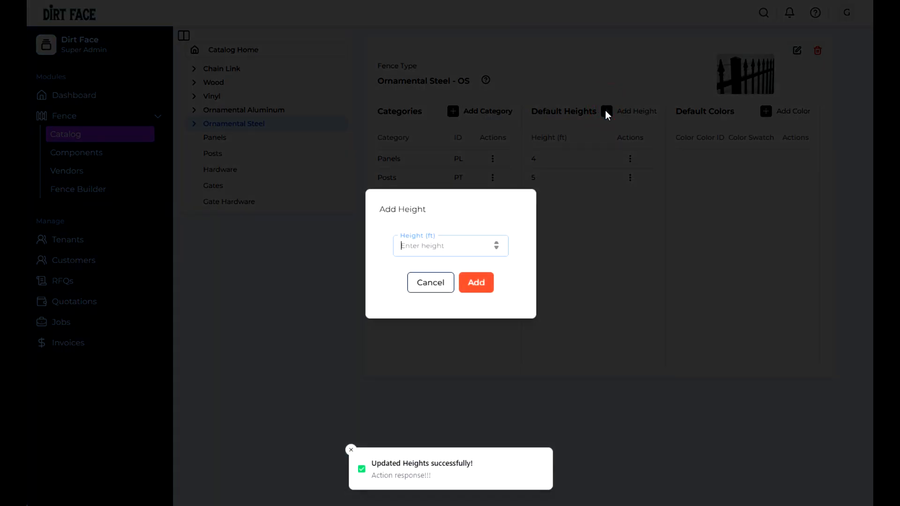
pyautogui.write('6')
pyautogui.click(483, 284)
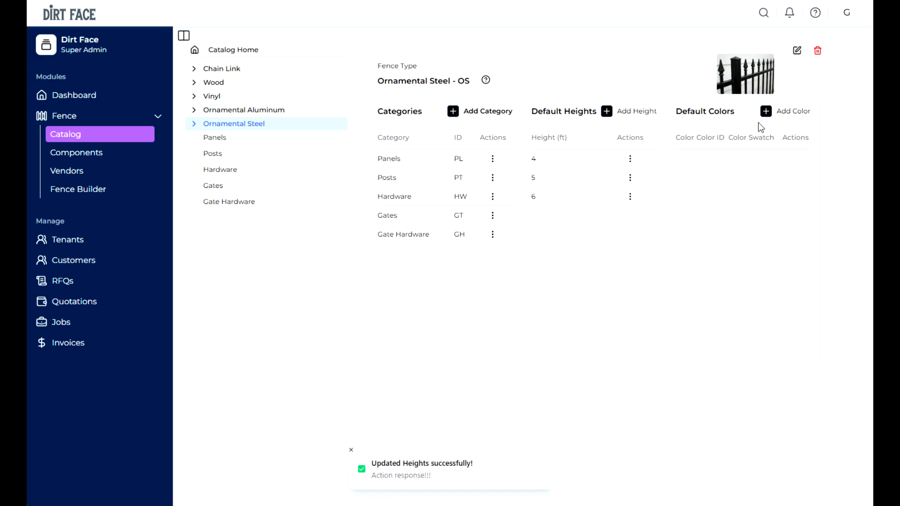
# Step: Add a default color named Black with hex value #030303 and color ID BK to the Ornamental Steel fence type
pyautogui.click(766, 112)
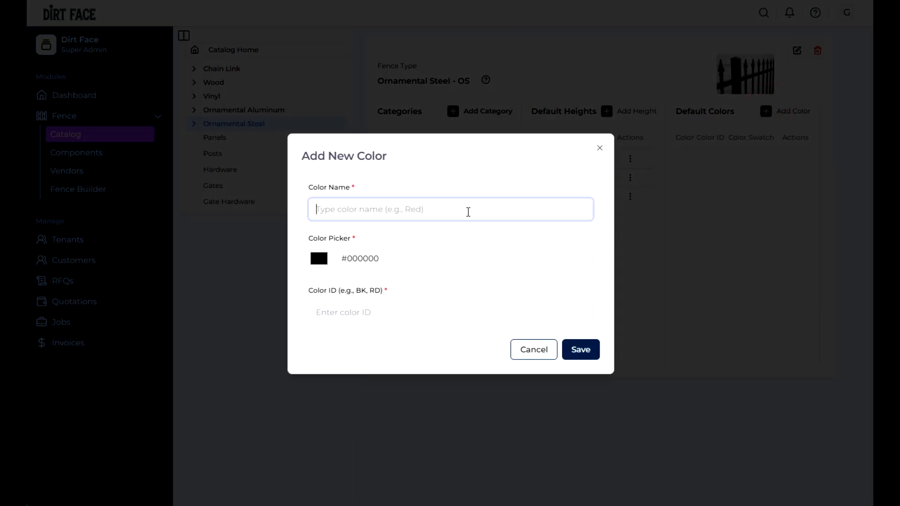
pyautogui.write('Black')
pyautogui.click(317, 259)
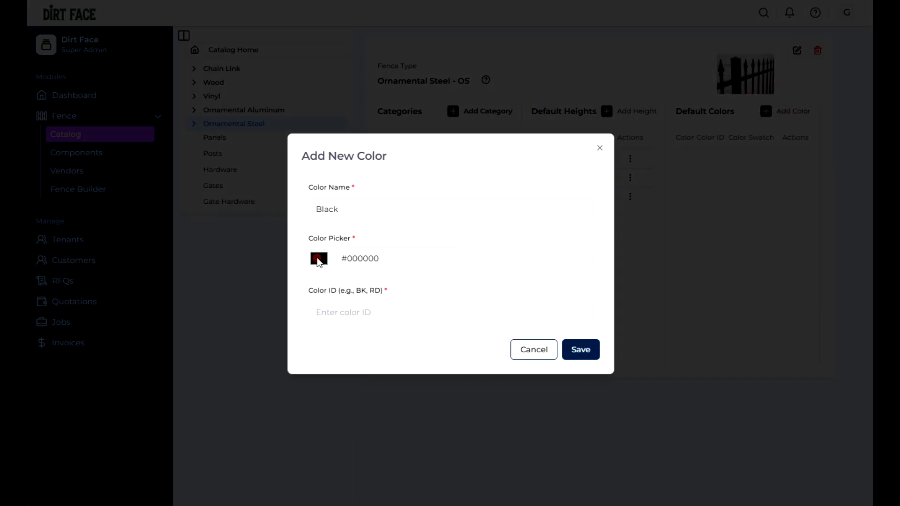
pyautogui.moveTo(322, 308); pyautogui.dragTo(311, 347)
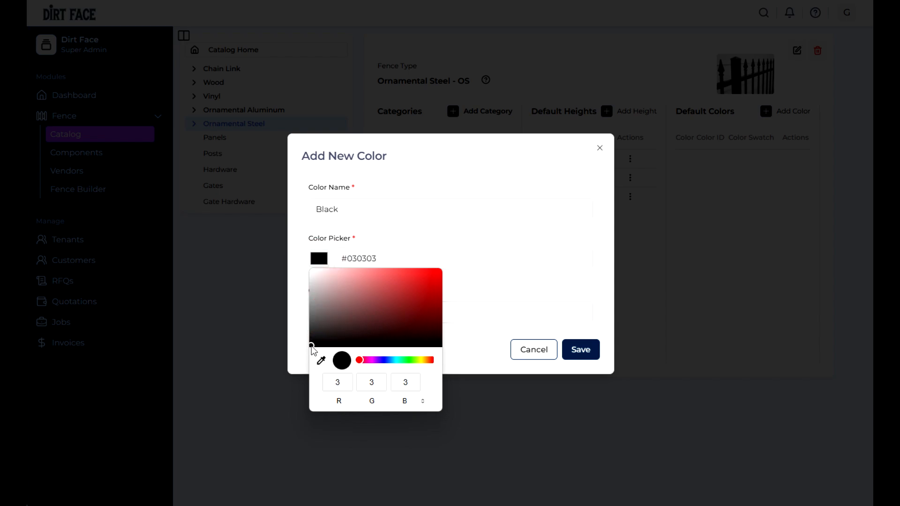
pyautogui.click(453, 339)
pyautogui.click(374, 312)
pyautogui.write('BK')
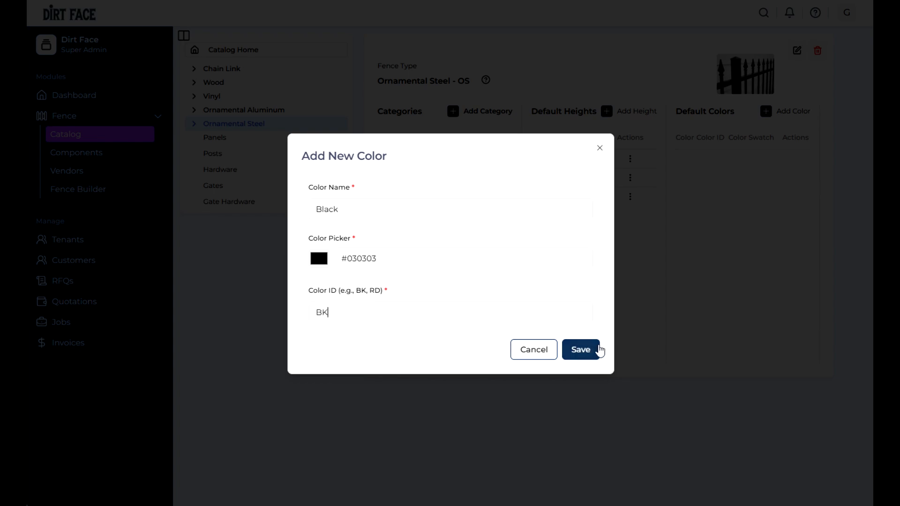
pyautogui.click(582, 351)
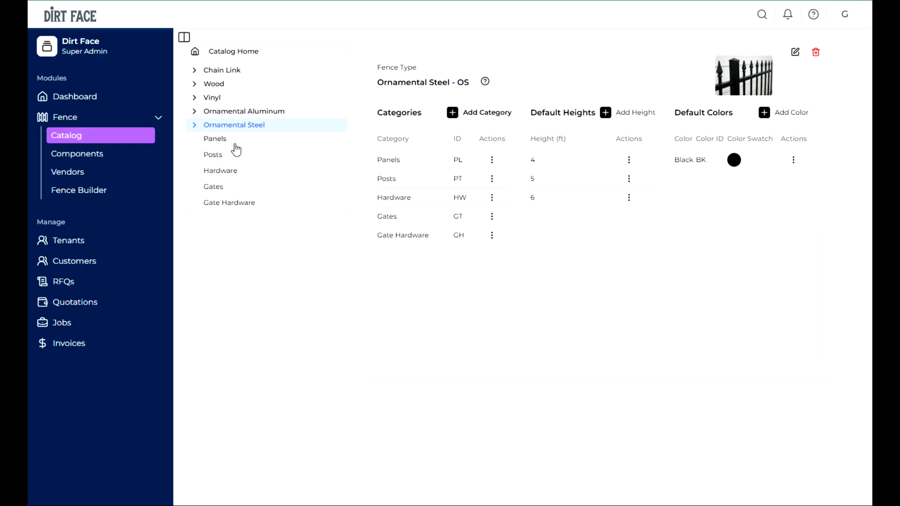
# Step: In the Panels category, set up a collection named Residential 3 Rail Panels with ID OS3Spear and the "Varies by fence height" attribute
pyautogui.click(230, 137)
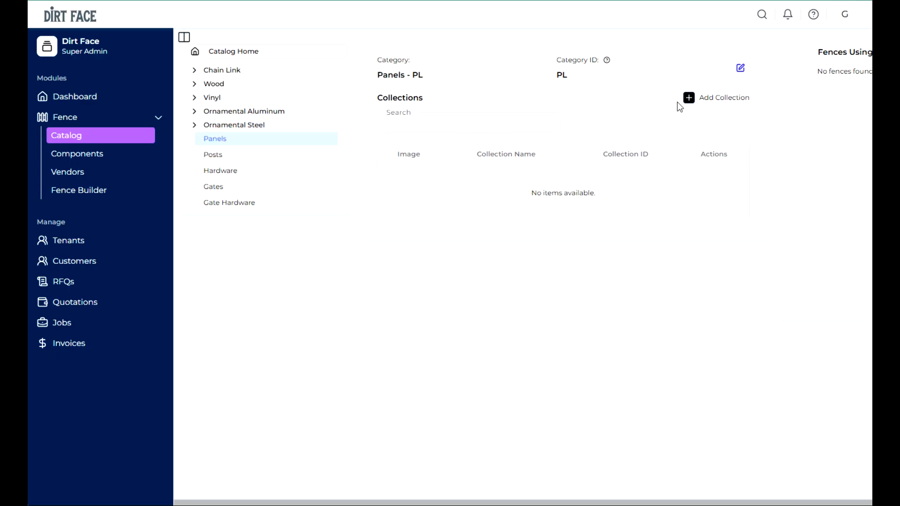
pyautogui.click(688, 98)
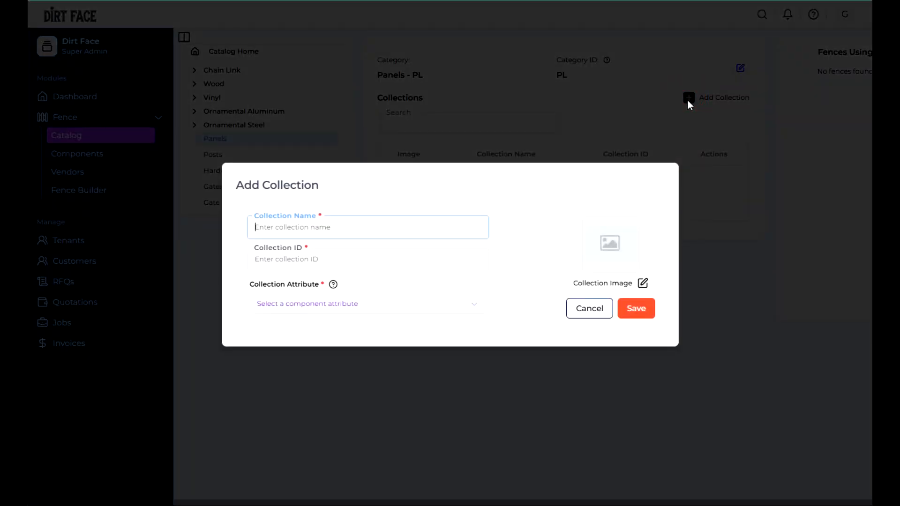
pyautogui.write('Residential 3 Rail Spear Top Panels')
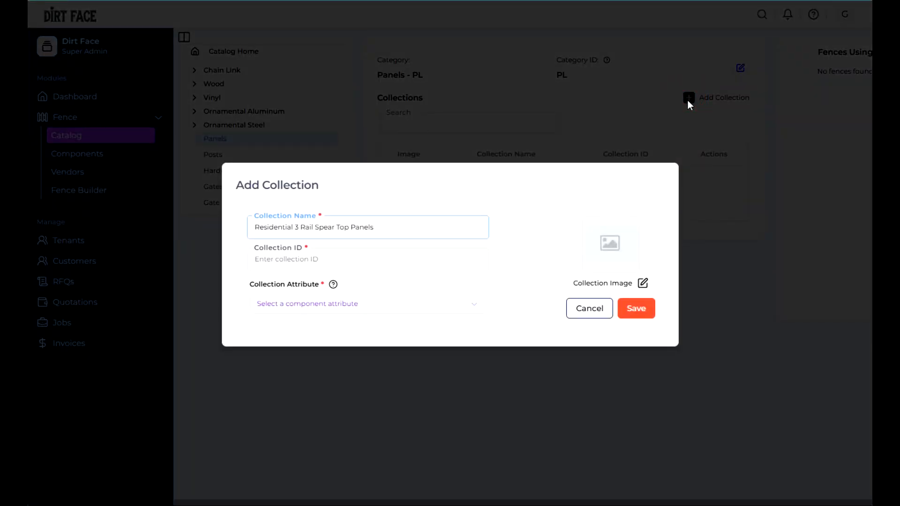
pyautogui.press('Tab')
pyautogui.write('OS3Spear')
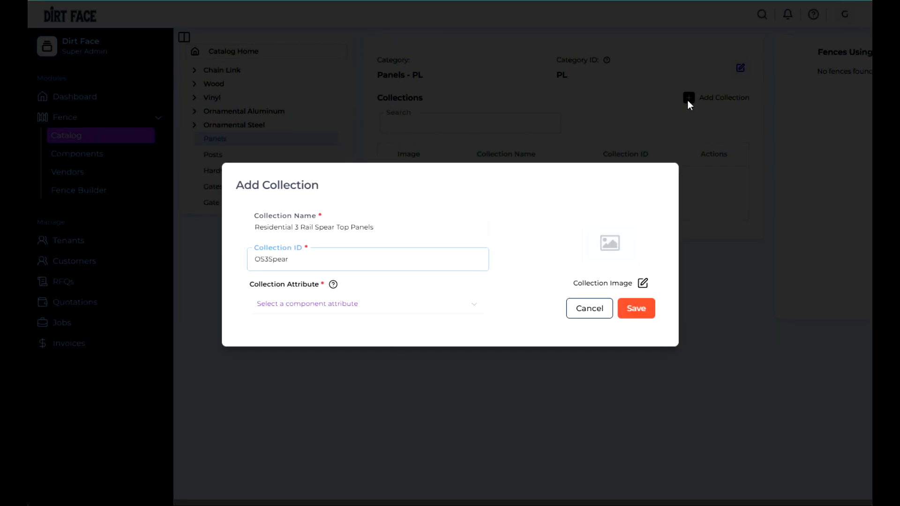
pyautogui.click(375, 305)
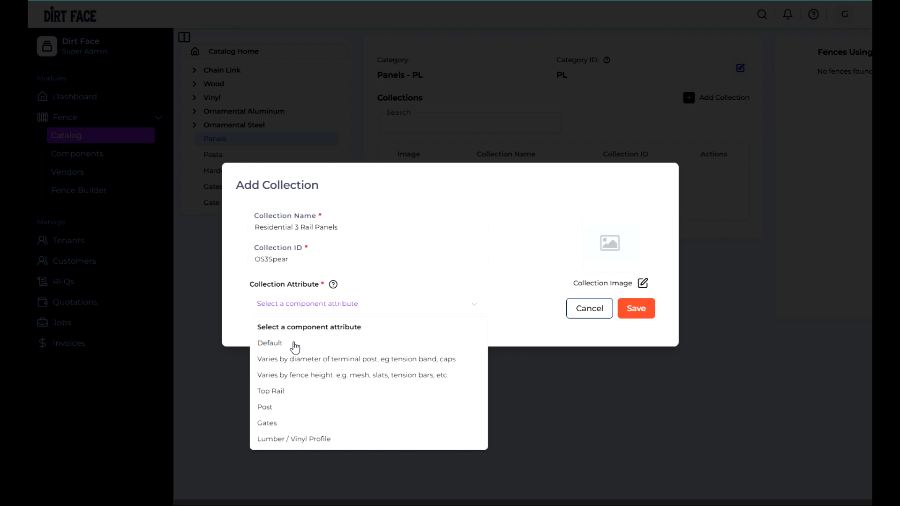
pyautogui.click(300, 375)
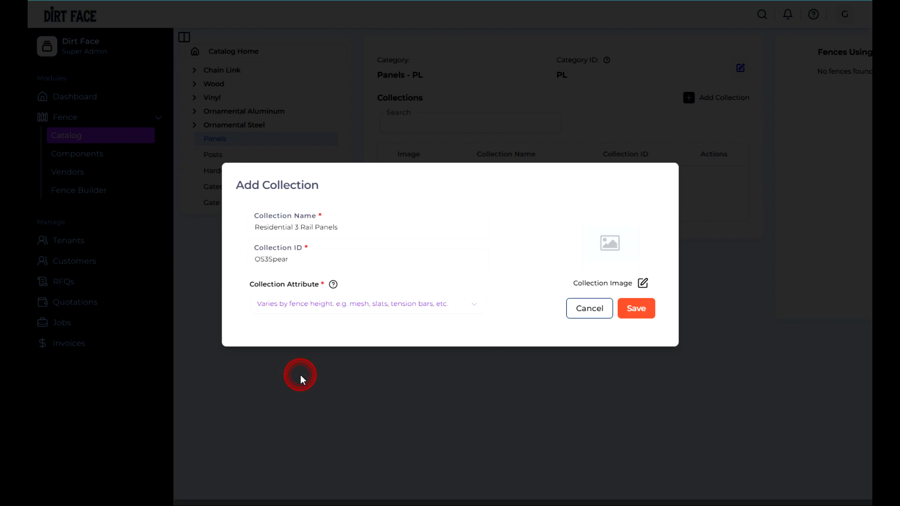
pyautogui.click(352, 284)
# Step: Attach speart top 5 ft.png as the collection image and save the new panel collection
pyautogui.click(643, 281)
pyautogui.click(361, 42)
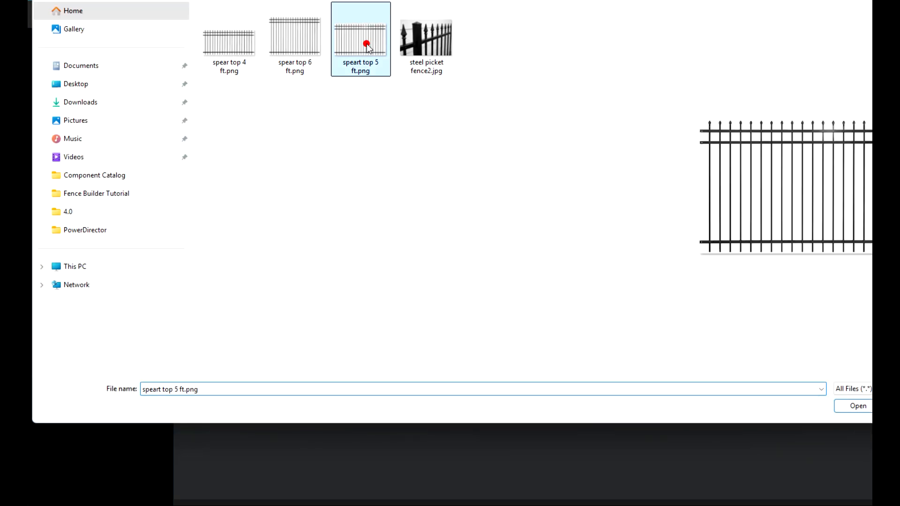
pyautogui.click(855, 406)
pyautogui.click(630, 308)
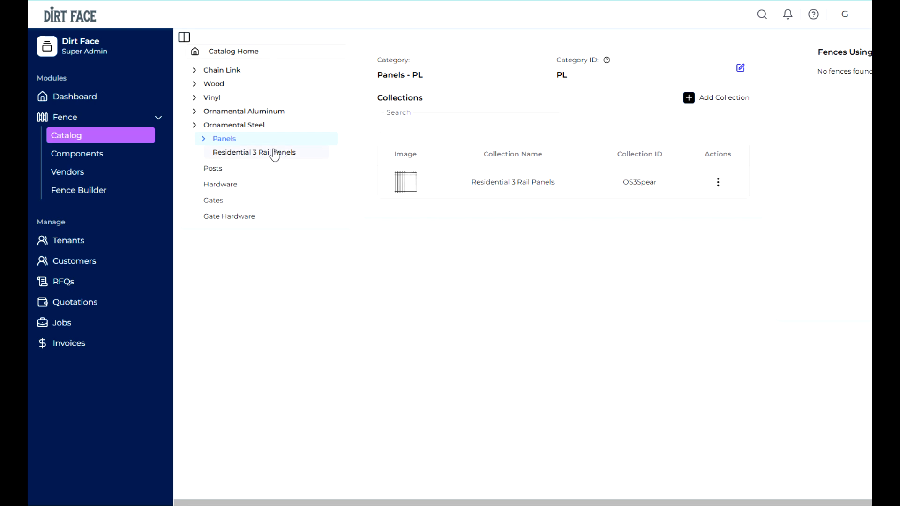
# Step: Start a new component in the Residential 3 Rail Panels collection named "Residential 3 Rail Spear Top - 4ft tall x 96" Black"
pyautogui.click(246, 153)
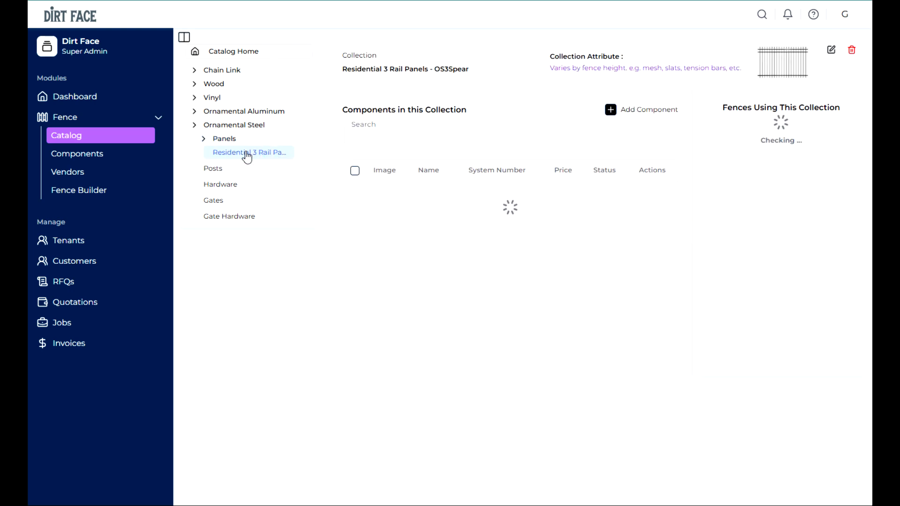
pyautogui.click(611, 111)
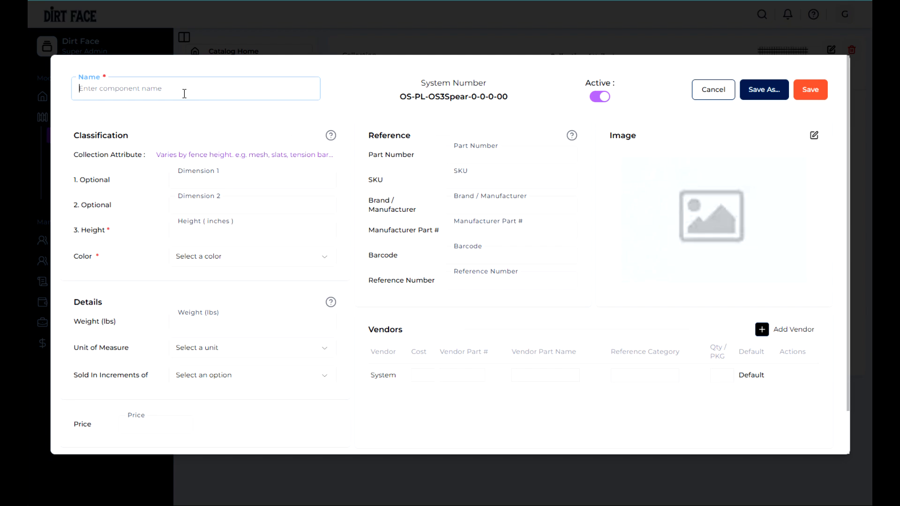
pyautogui.write('Residential 3 Rail Spear Top - 4\'t tall x 96" Black')
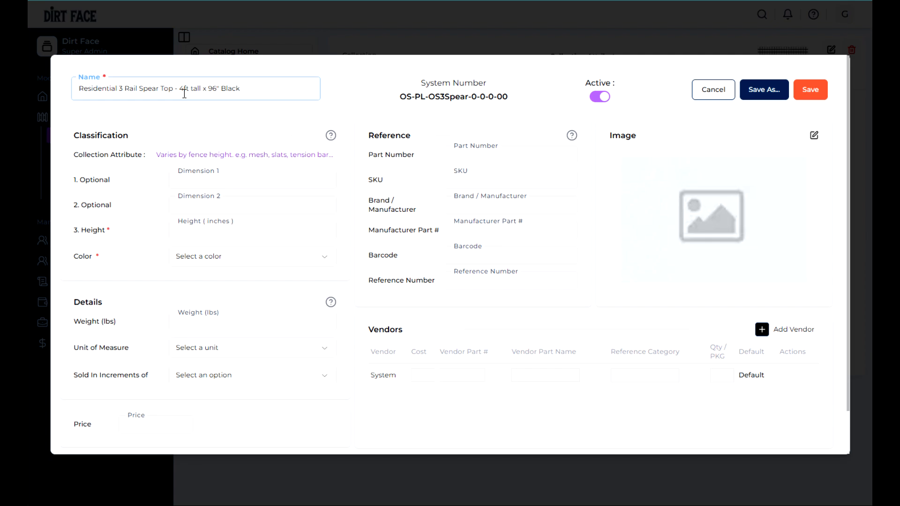
# Step: Classify the component with Dimension 1 of 96, a height of 48 inches and the color Black (BK)
pyautogui.click(195, 178)
pyautogui.write('96')
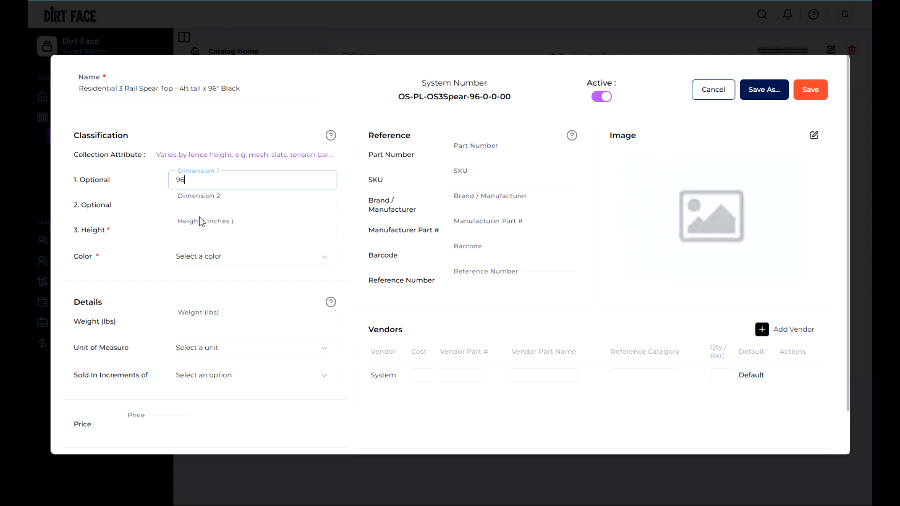
pyautogui.click(189, 229)
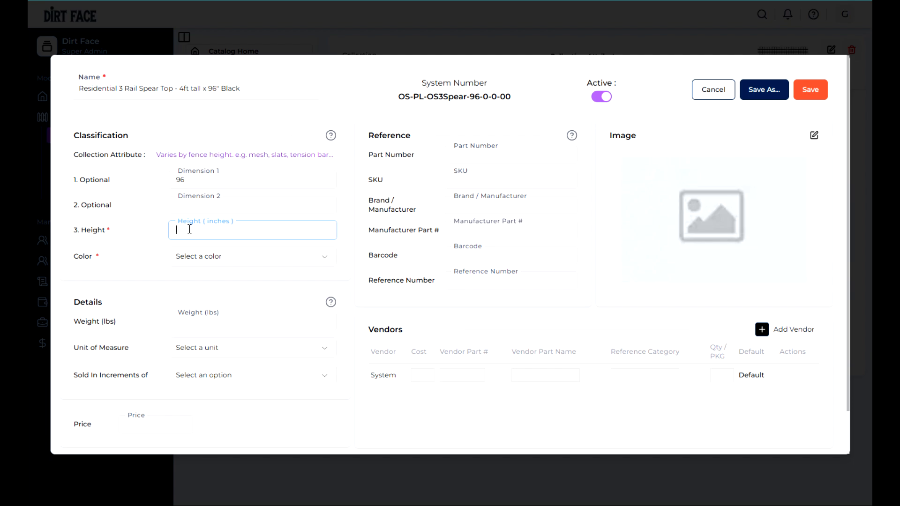
pyautogui.click(225, 227)
pyautogui.write('48')
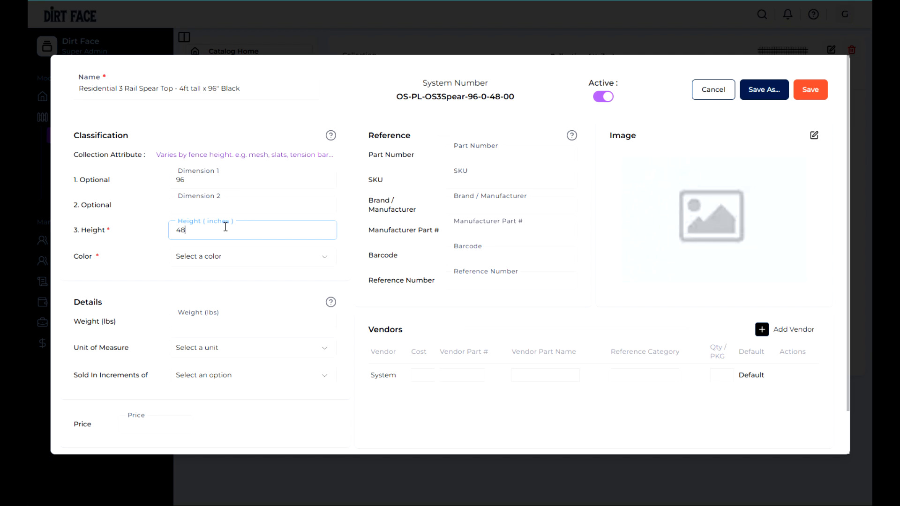
pyautogui.click(211, 256)
pyautogui.click(192, 321)
# Step: Set the component's weight to 20 lbs, unit to Each (ea), selling increment to Individual, price to 150 and System vendor part number to 100
pyautogui.click(193, 321)
pyautogui.write('20')
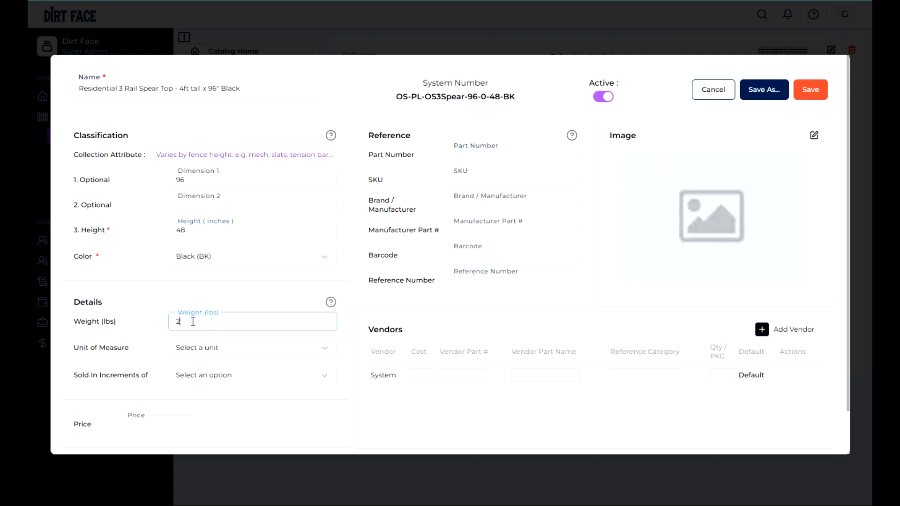
pyautogui.click(194, 347)
pyautogui.click(197, 385)
pyautogui.click(198, 374)
pyautogui.click(196, 395)
pyautogui.click(187, 424)
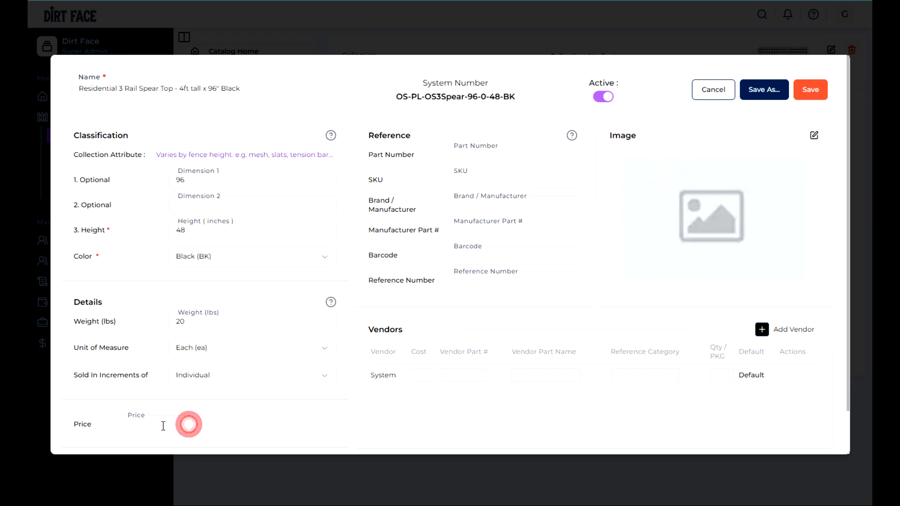
pyautogui.write('150')
pyautogui.click(447, 375)
pyautogui.write('100')
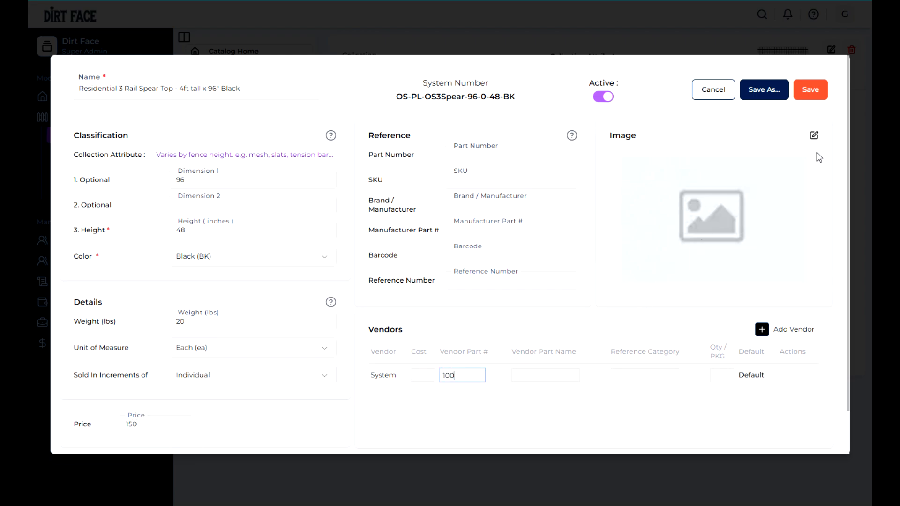
# Step: Attach spear top 4 ft.png as the component's image and save the 4 ft panel component
pyautogui.click(814, 137)
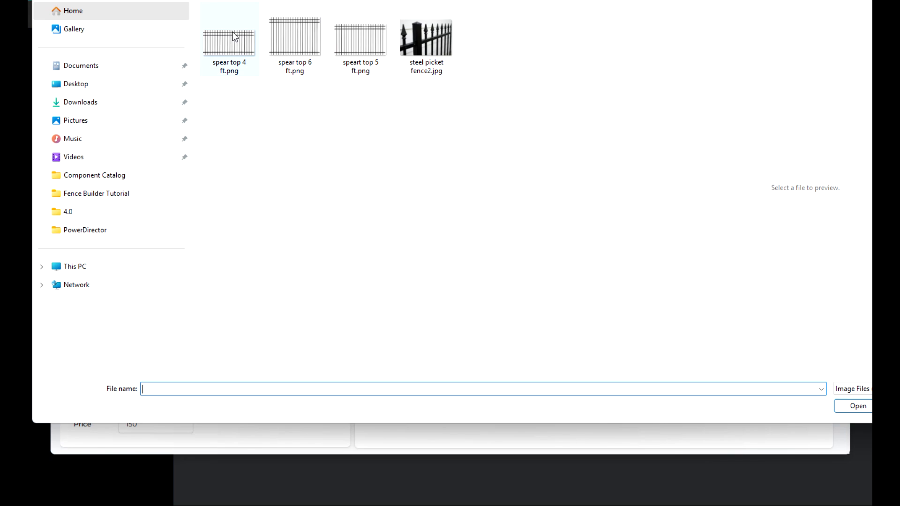
pyautogui.click(223, 49)
pyautogui.click(853, 404)
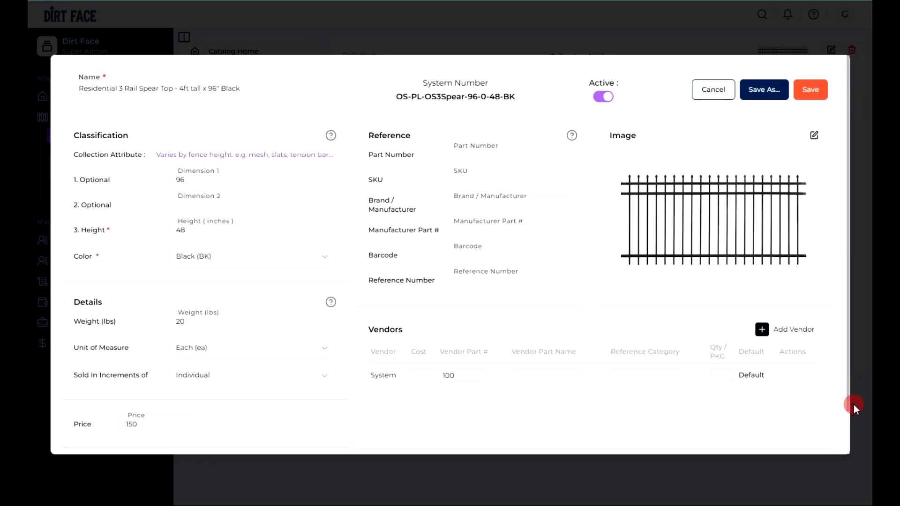
pyautogui.click(810, 91)
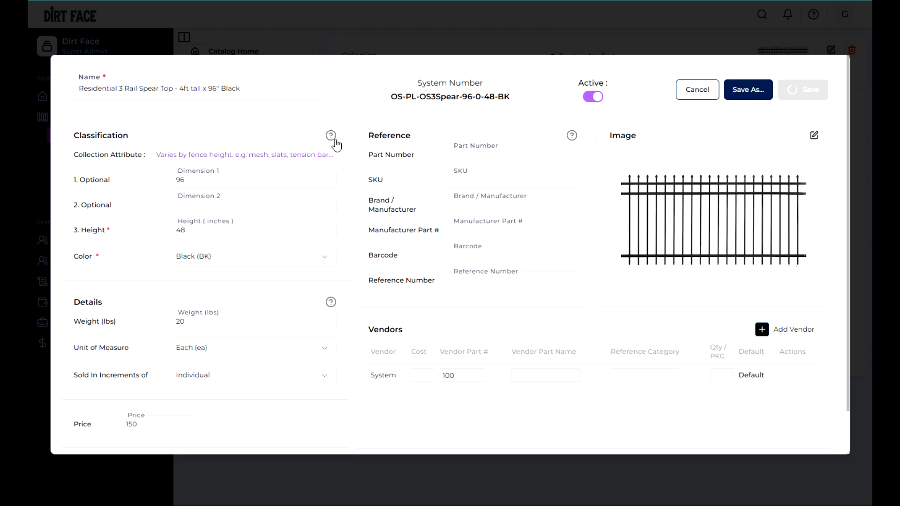
# Step: Change the panel component's name to "Residential 3 Rail Spear Top - 5ft tall x 96" Black" and its height to 60 inches
pyautogui.moveTo(185, 89); pyautogui.dragTo(181, 90)
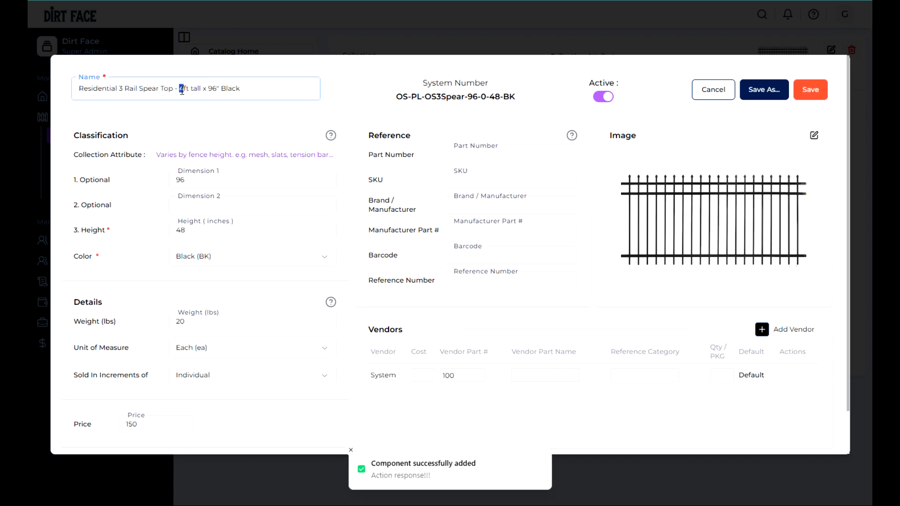
pyautogui.write('5')
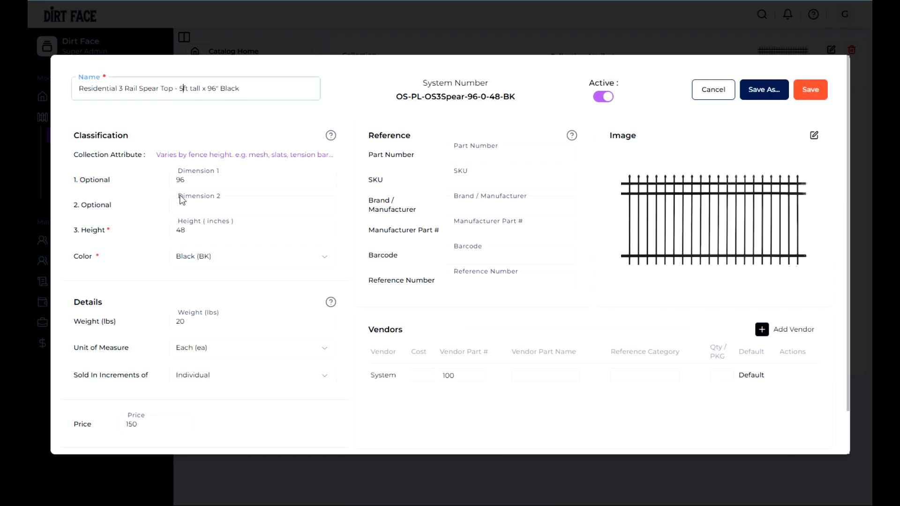
pyautogui.moveTo(190, 230); pyautogui.dragTo(174, 230)
pyautogui.write('60')
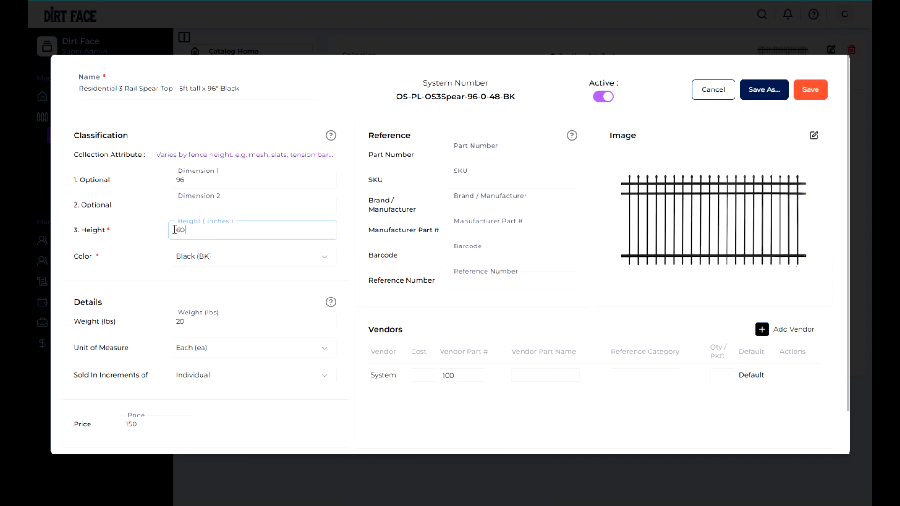
# Step: Set the 5 ft panel component's weight to 23 lbs, its price to 185 and its System vendor part number to 115
pyautogui.moveTo(193, 322); pyautogui.dragTo(177, 322)
pyautogui.write('23')
pyautogui.moveTo(151, 423); pyautogui.dragTo(115, 424)
pyautogui.write('185')
pyautogui.moveTo(466, 375); pyautogui.dragTo(423, 388)
pyautogui.write('115')
# Step: Replace the component's image with speart top 5 ft.png and save it as a new component under its 5ft name
pyautogui.click(810, 135)
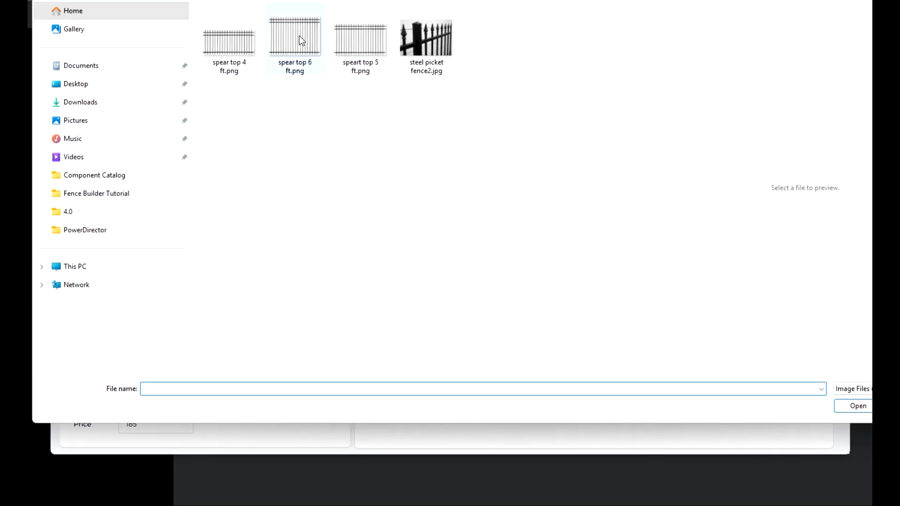
pyautogui.click(361, 37)
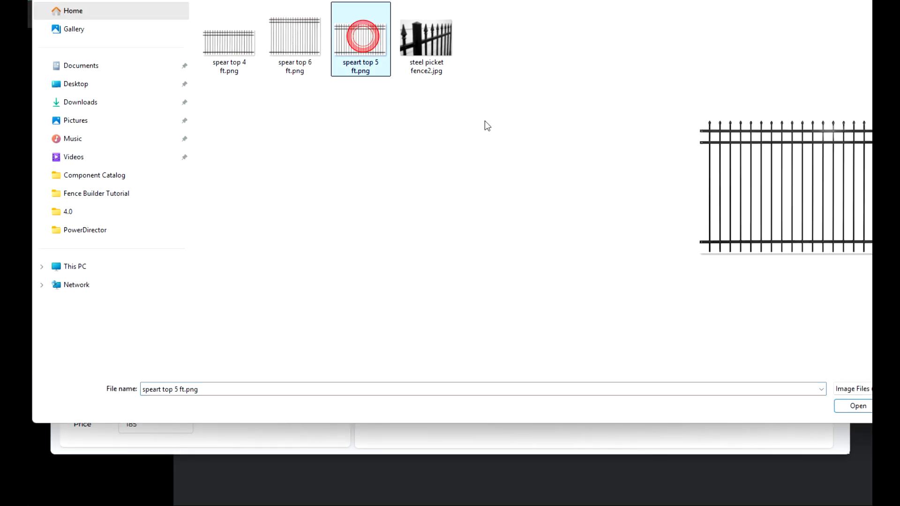
pyautogui.click(850, 406)
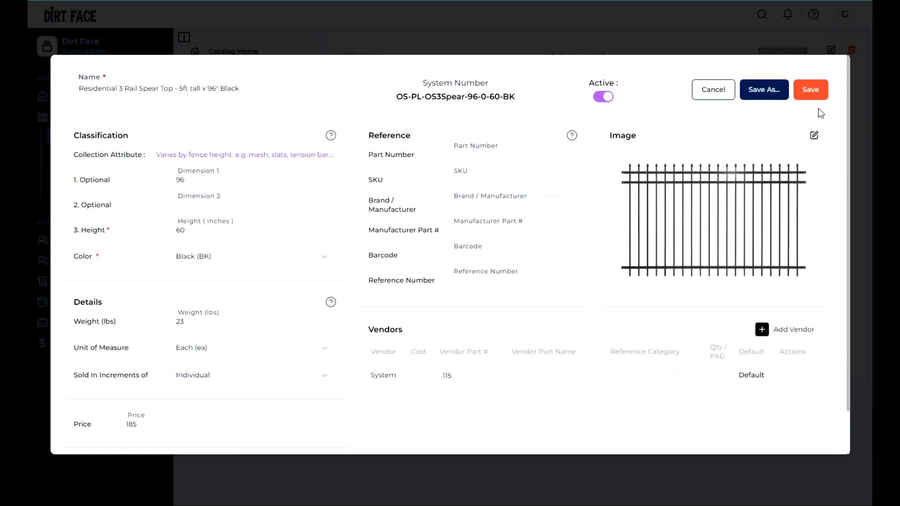
pyautogui.click(764, 92)
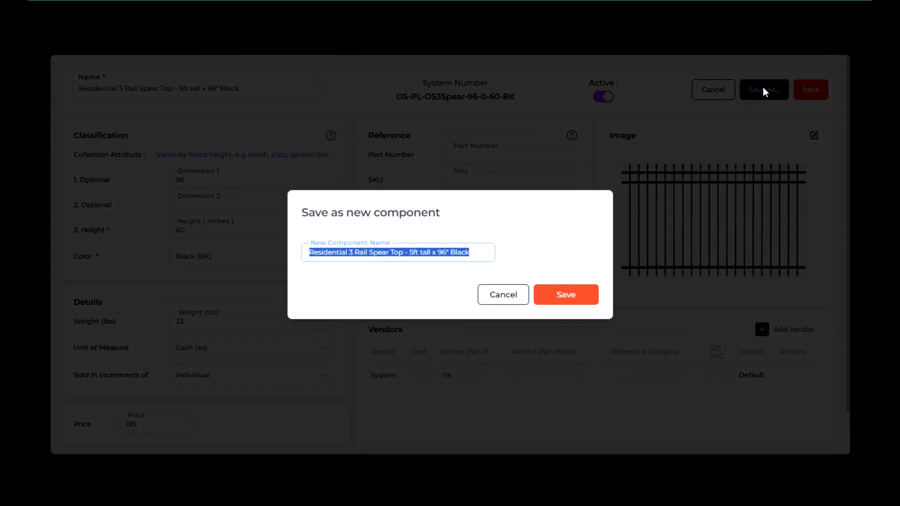
pyautogui.click(566, 297)
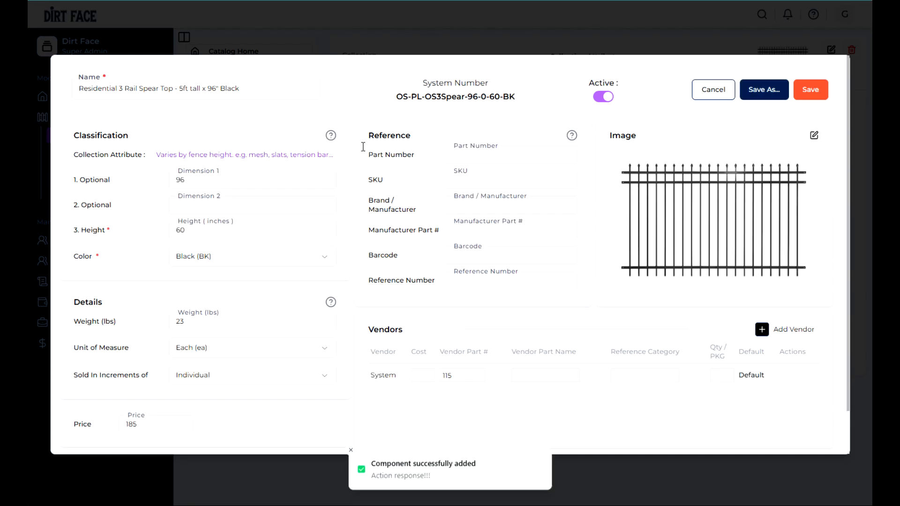
# Step: Change the component's name to "Residential 3 Rail Spear Top - 6ft tall x 96" Black" and its height to 72 inches
pyautogui.click(183, 89)
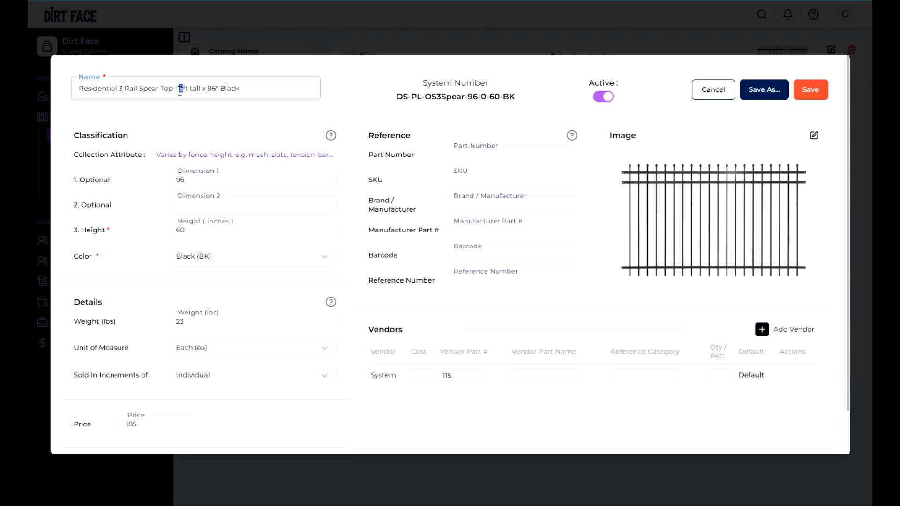
pyautogui.write('6')
pyautogui.moveTo(192, 229); pyautogui.dragTo(166, 233)
pyautogui.write('72')
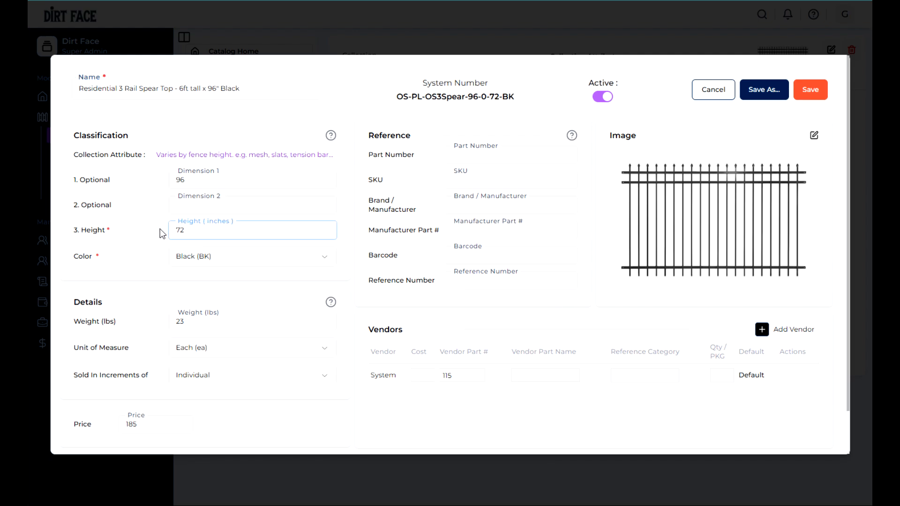
# Step: Set the 6 ft panel component's weight to 27 lbs, its price to 200 and its System vendor part number to 125
pyautogui.moveTo(208, 321); pyautogui.dragTo(168, 331)
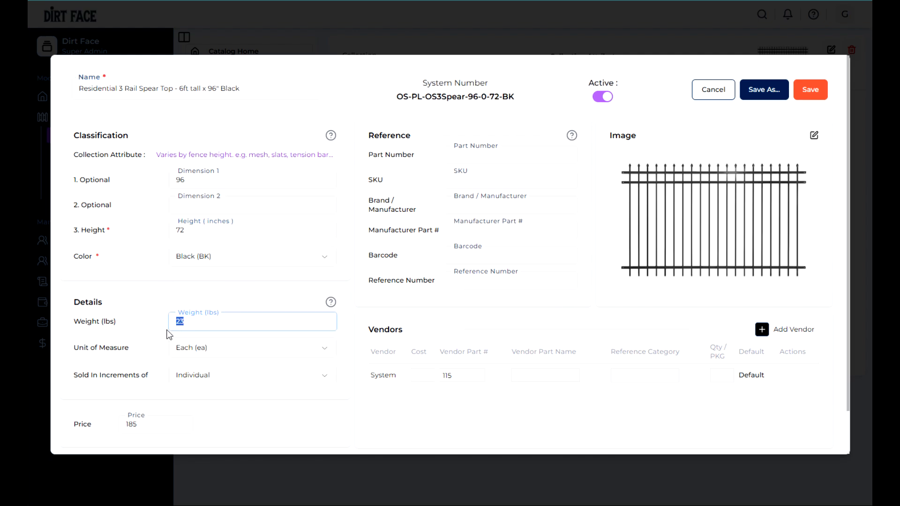
pyautogui.write('27')
pyautogui.moveTo(155, 427); pyautogui.dragTo(125, 427)
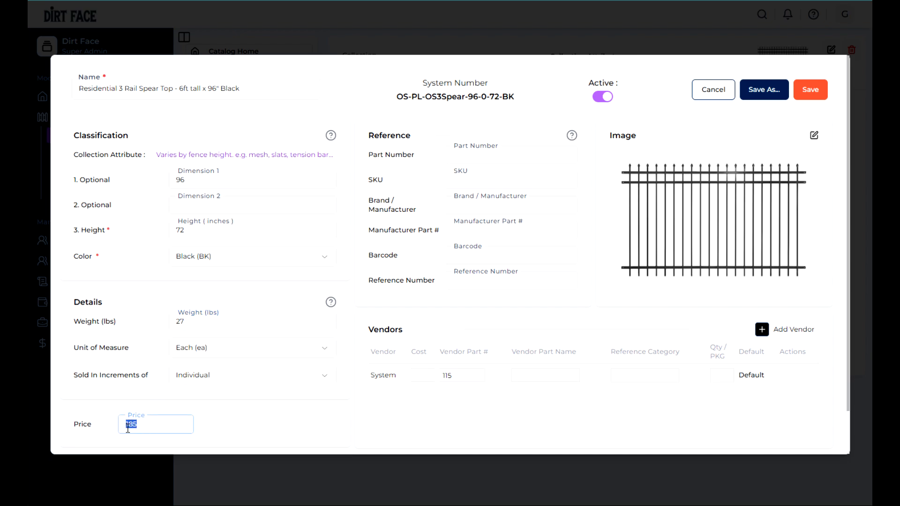
pyautogui.write('200')
pyautogui.moveTo(464, 375); pyautogui.dragTo(442, 379)
pyautogui.write('12')
# Step: Replace the image with spear top 6 ft.png, save the 6 ft panel as a new component and close the component form
pyautogui.click(814, 136)
pyautogui.click(294, 31)
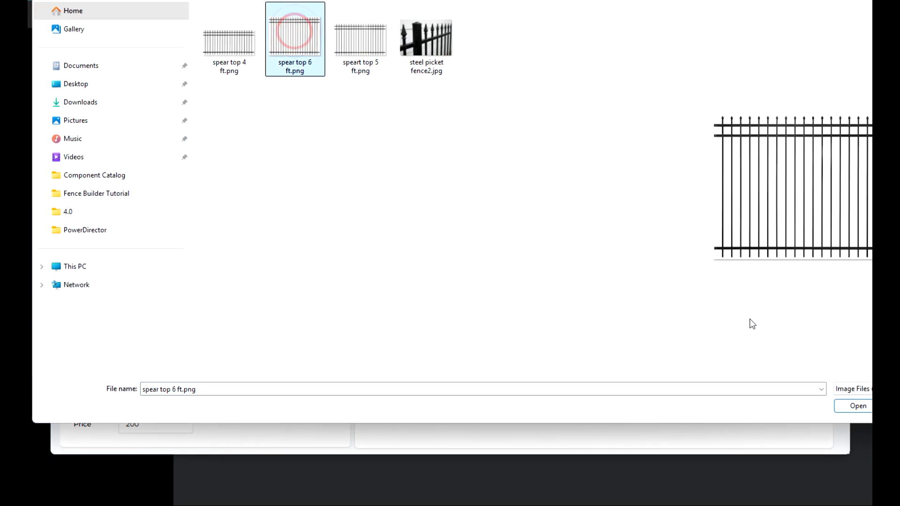
pyautogui.click(836, 403)
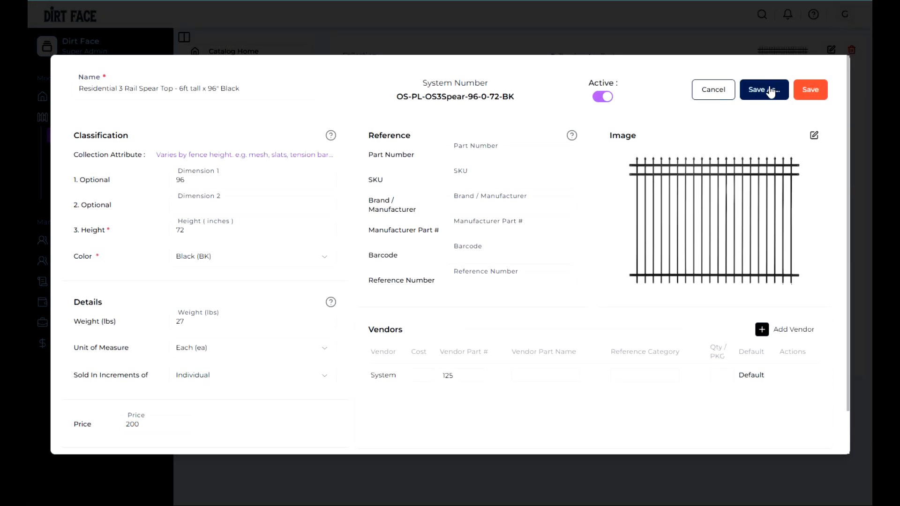
pyautogui.click(769, 90)
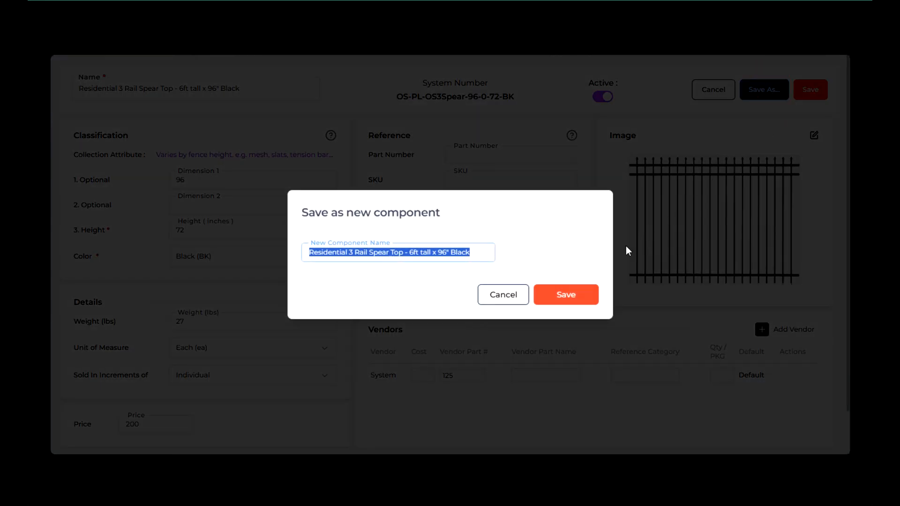
pyautogui.click(563, 296)
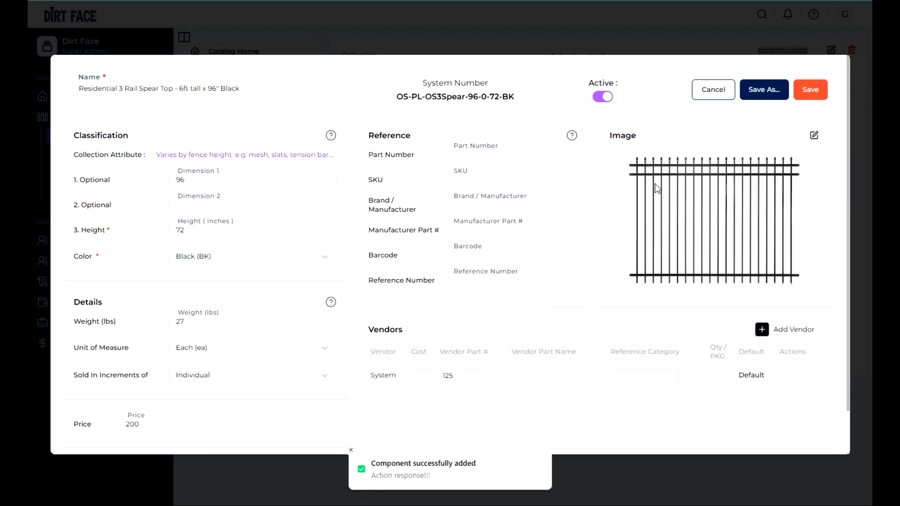
pyautogui.click(704, 90)
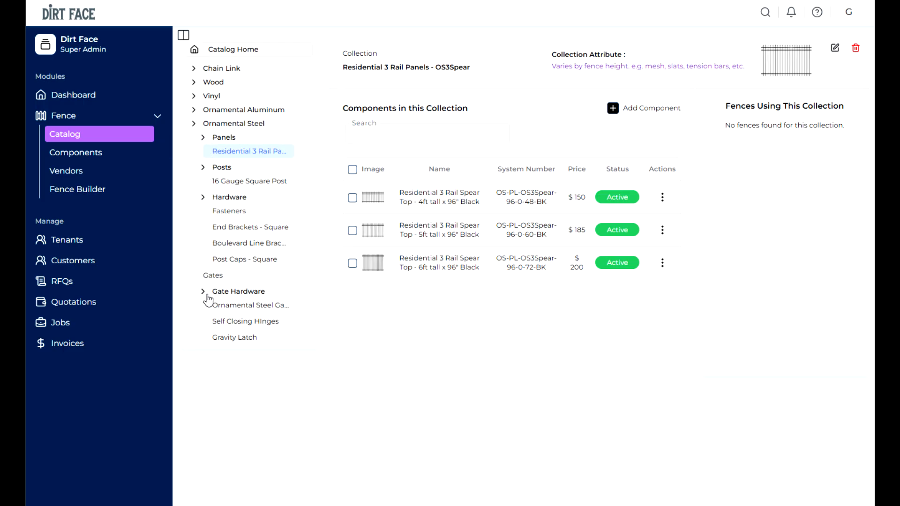
# Step: Review the components in the Ornamental Steel collections under Posts, Hardware and Gate Hardware
pyautogui.click(219, 182)
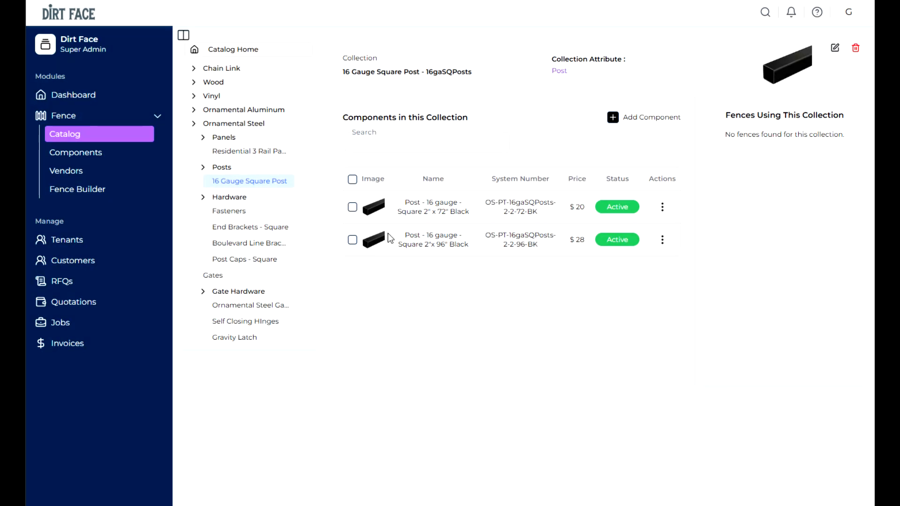
pyautogui.click(234, 212)
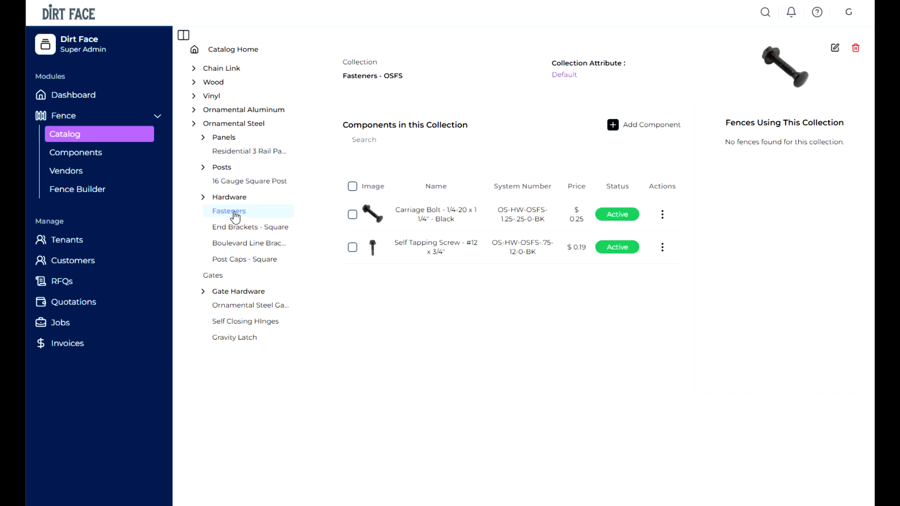
pyautogui.click(235, 227)
pyautogui.click(236, 243)
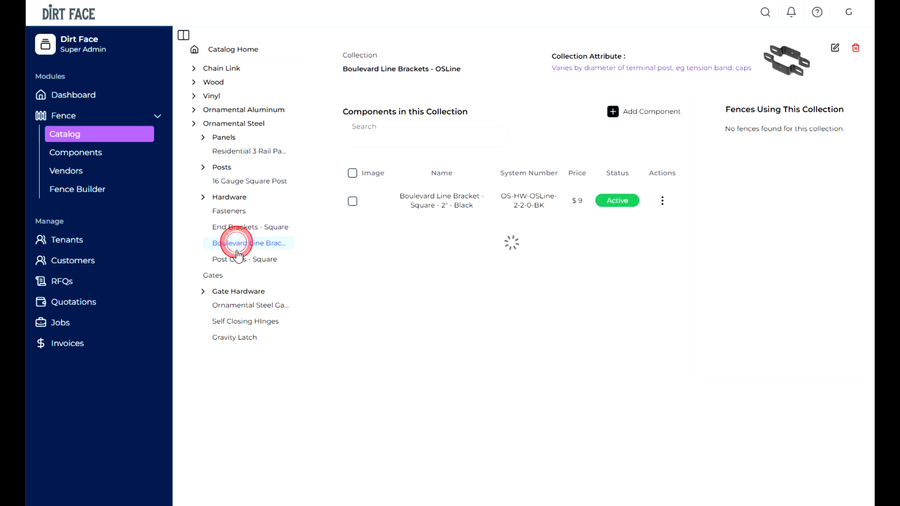
pyautogui.click(239, 260)
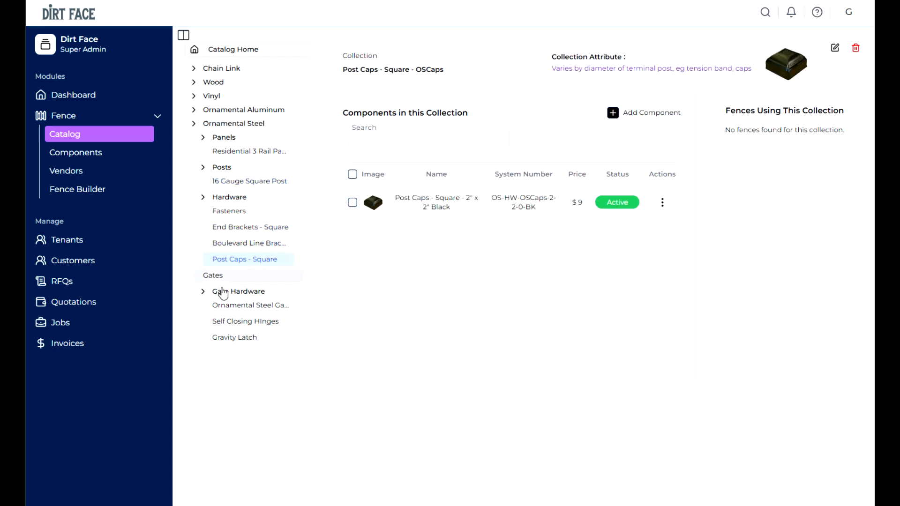
pyautogui.click(231, 305)
pyautogui.click(230, 319)
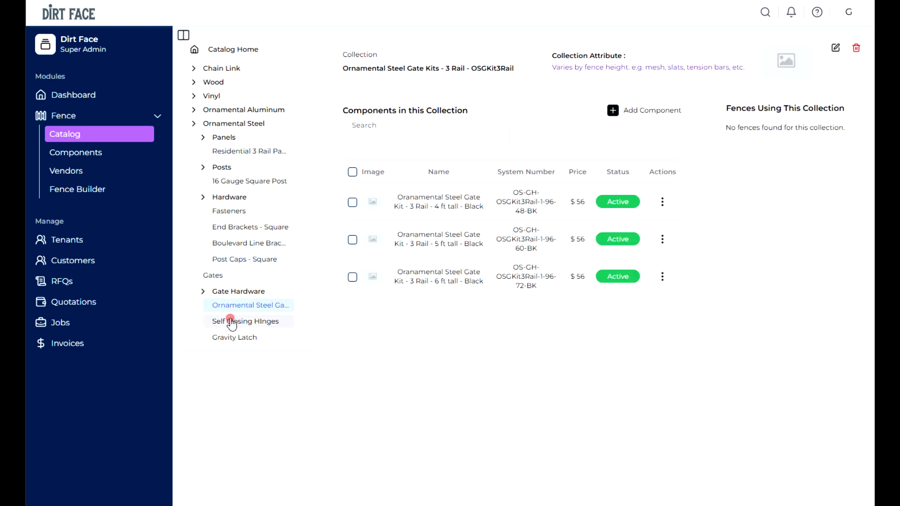
pyautogui.click(236, 339)
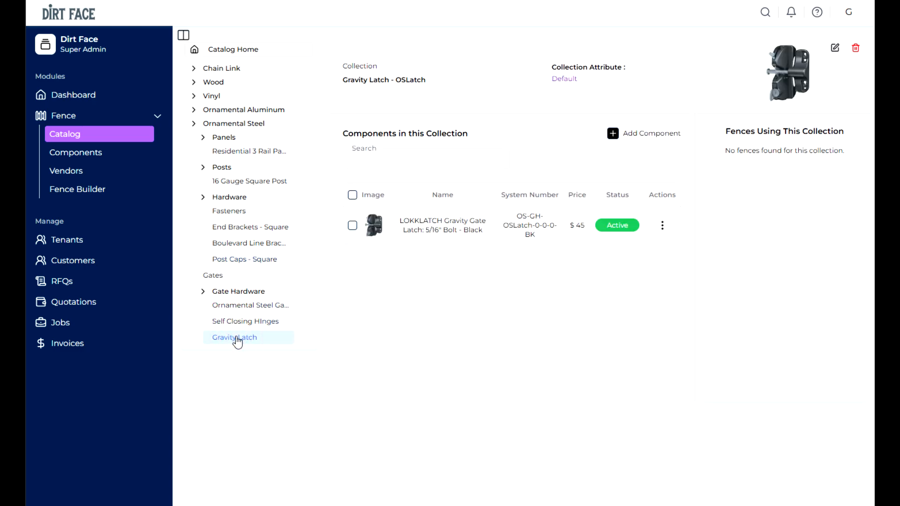
# Step: Start a new collection in the Gates category named "Single Swing Gate - 3 Rail - Spear Top" with the ID ST3RGate
pyautogui.click(215, 276)
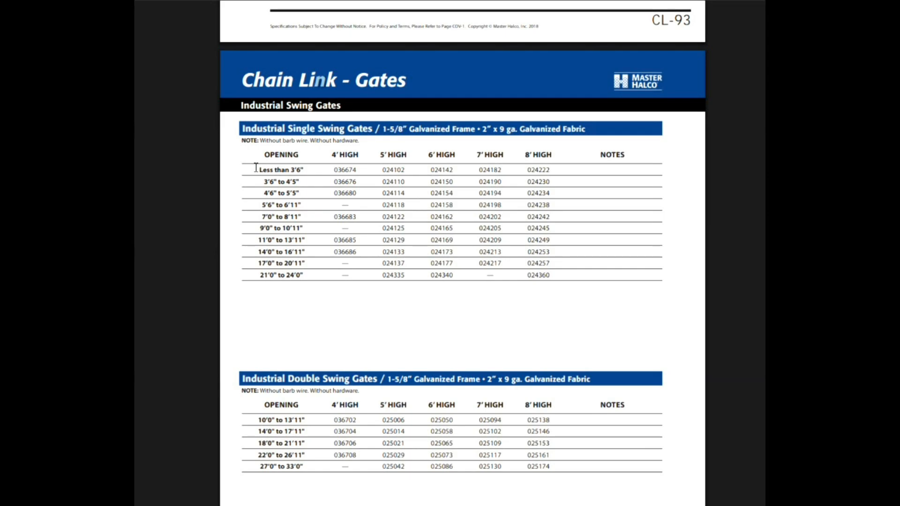
pyautogui.click(255, 167)
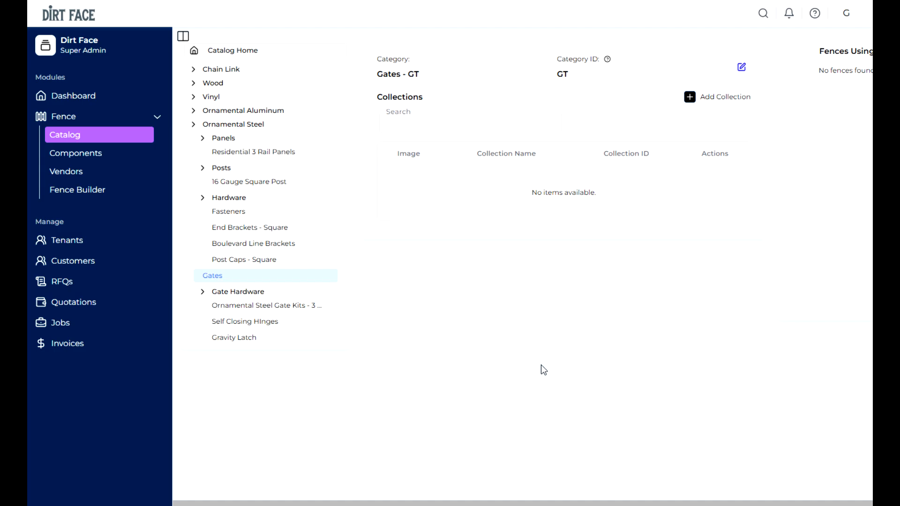
pyautogui.click(291, 275)
pyautogui.click(691, 98)
pyautogui.write('Single Swing Gate - 3 Rail - Spear Top')
pyautogui.click(259, 259)
pyautogui.write('SS3RGate')
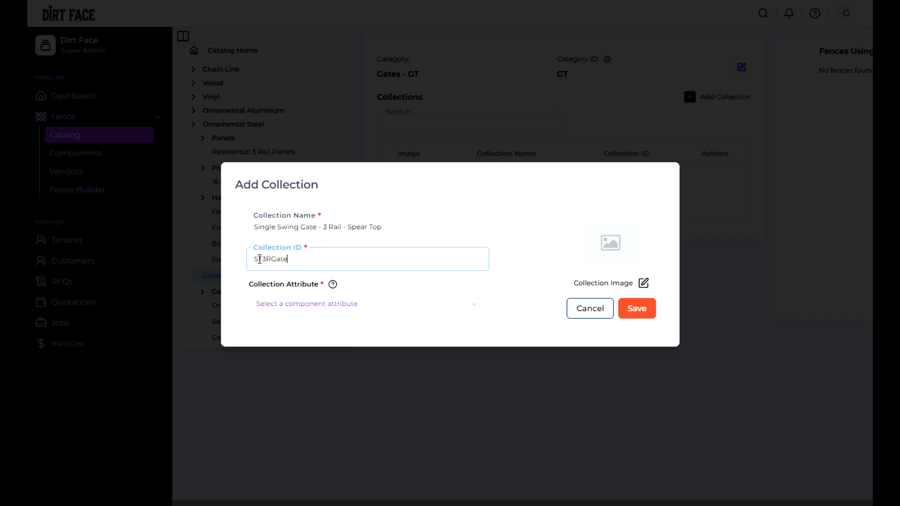
# Step: Set the collection attribute to Gates, attach the spear top gate picture as its image and save the collection
pyautogui.click(270, 304)
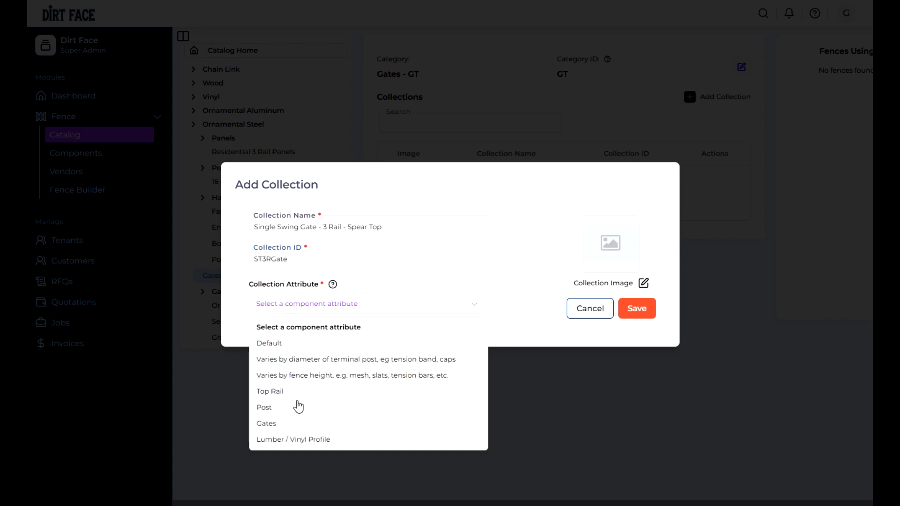
pyautogui.click(277, 423)
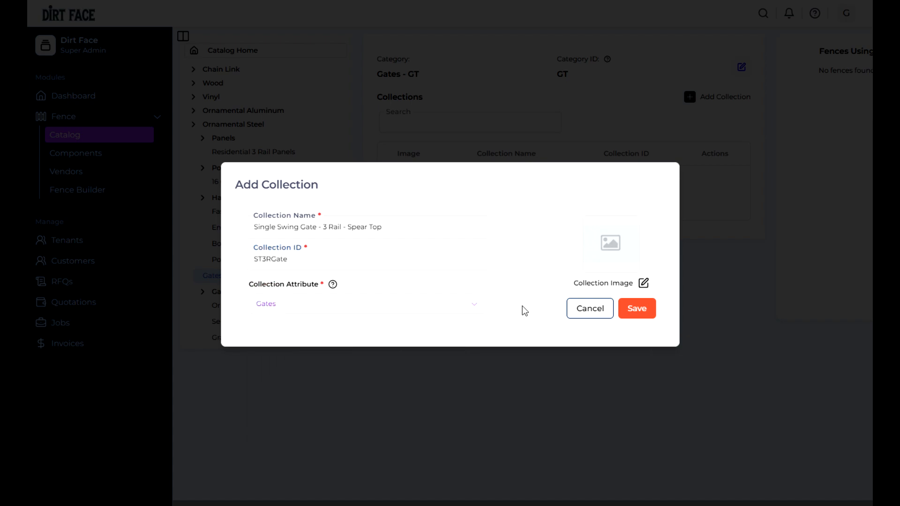
pyautogui.click(643, 282)
pyautogui.click(291, 80)
pyautogui.click(857, 402)
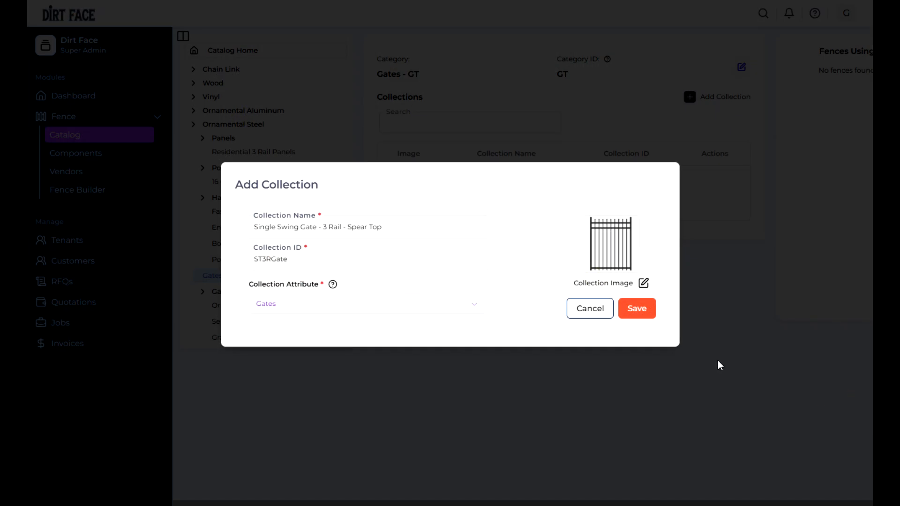
pyautogui.click(641, 308)
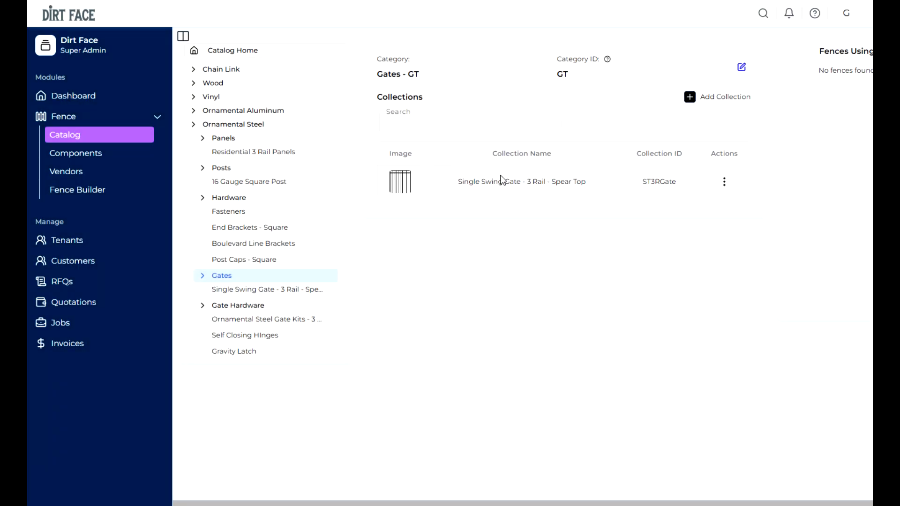
# Step: Add a component to the Single Swing Gate collection named "Single swing Gate - 3 Rail - Spear Top - 4 ft tall - 1 to 48" opening - black"
pyautogui.click(251, 291)
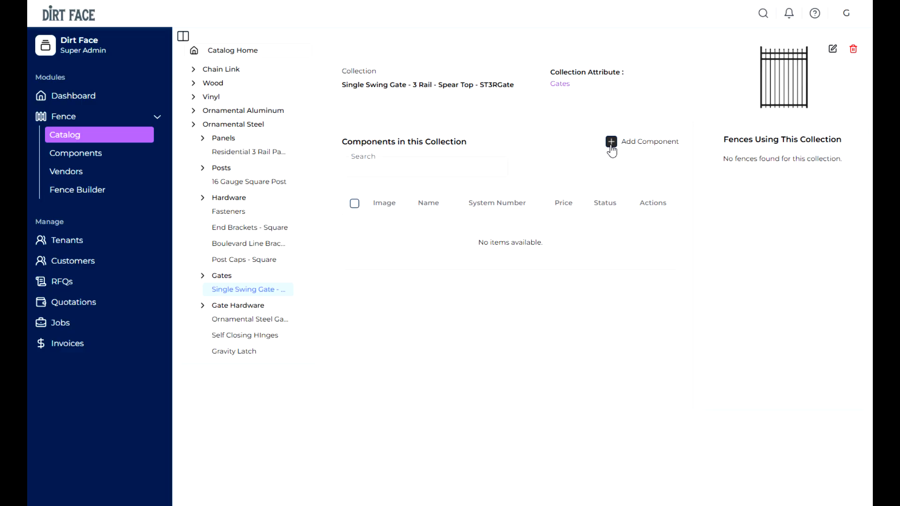
pyautogui.click(611, 142)
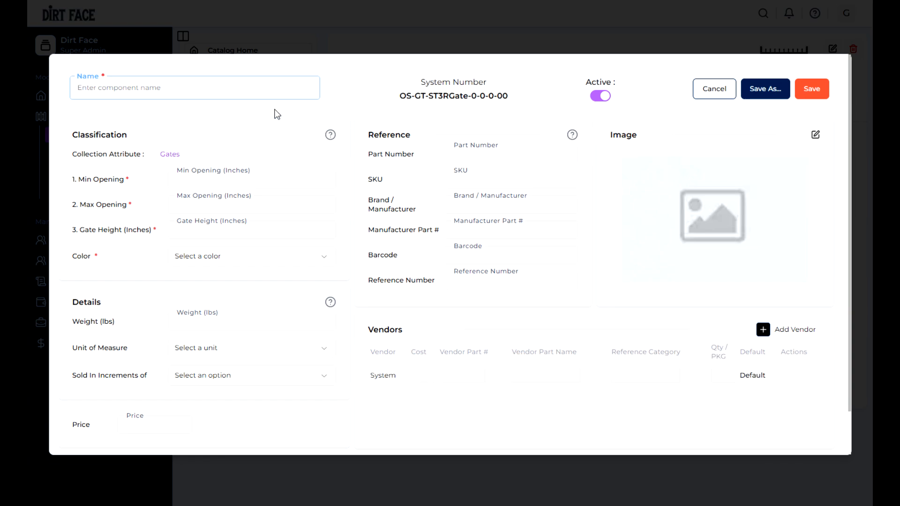
pyautogui.write('Single swing Gate - 3 Rail - Spear Top - 4 ft tall - 1 to 48" opening')
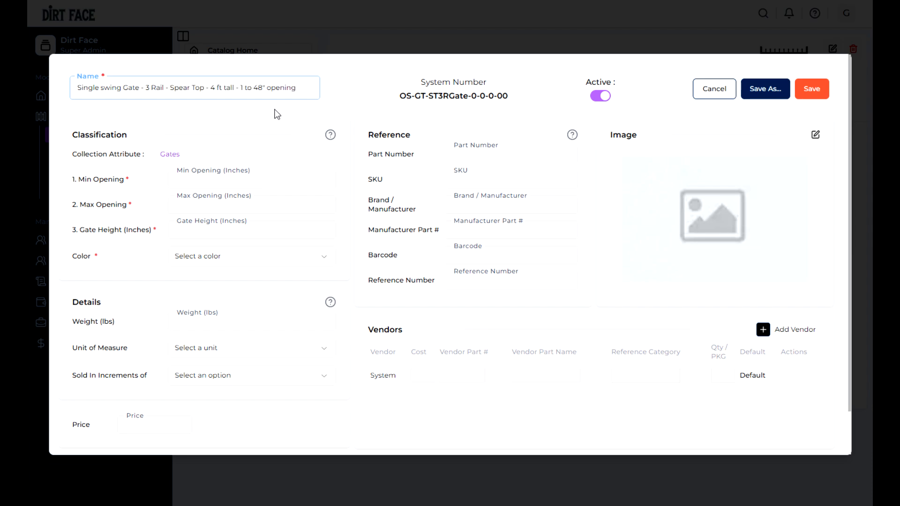
pyautogui.write('black')
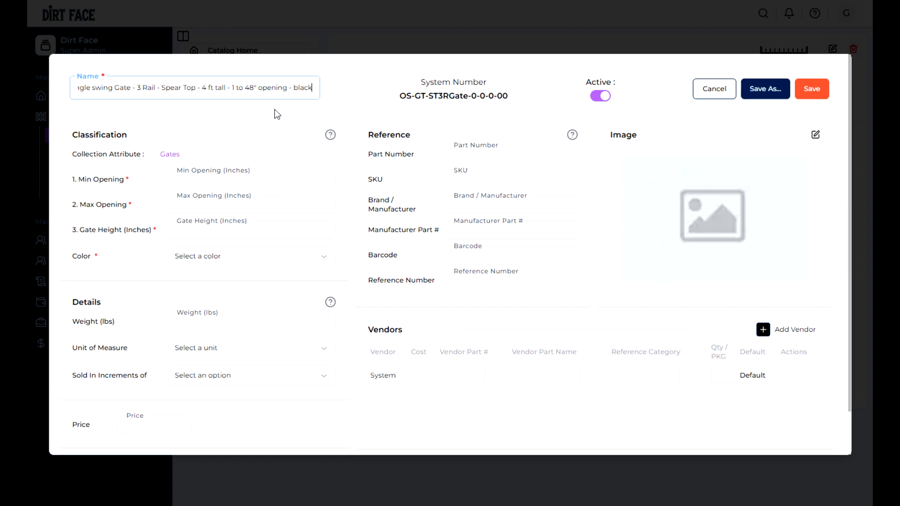
# Step: Classify the gate with a minimum opening of 1 inch, maximum opening of 48, gate height of 48 and the color Black (BK)
pyautogui.click(199, 179)
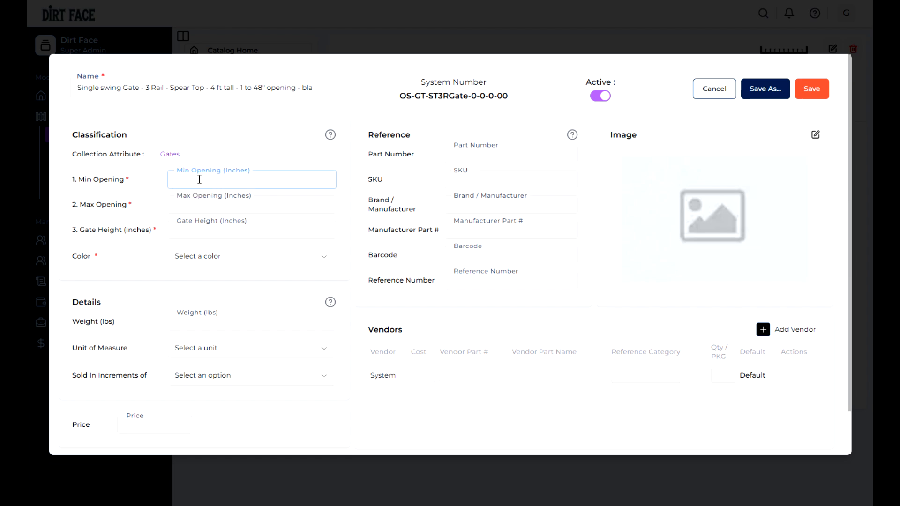
pyautogui.write('1')
pyautogui.press('Tab')
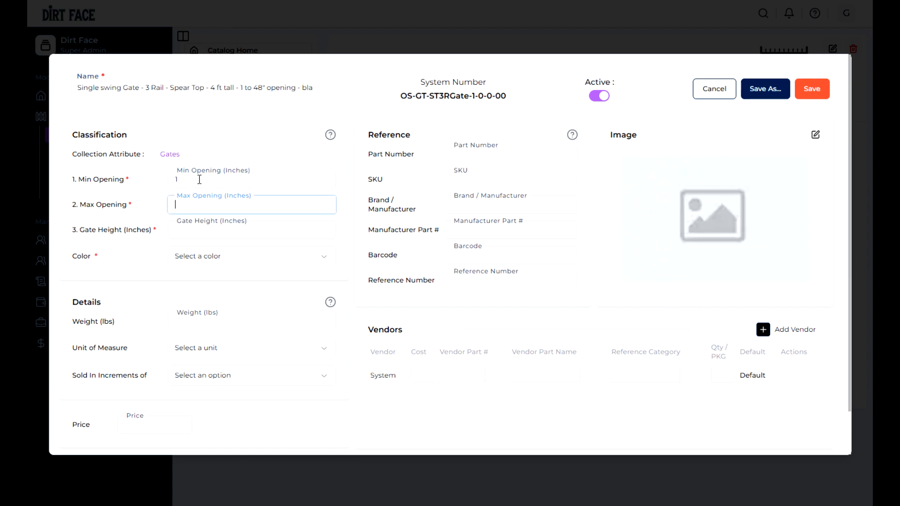
pyautogui.write('48')
pyautogui.click(182, 226)
pyautogui.write('48')
pyautogui.click(201, 256)
pyautogui.click(192, 260)
# Step: Fill in the gate's weight, unit of measure and selling increment, and set its price to 150 and System vendor part number to 100
pyautogui.click(195, 322)
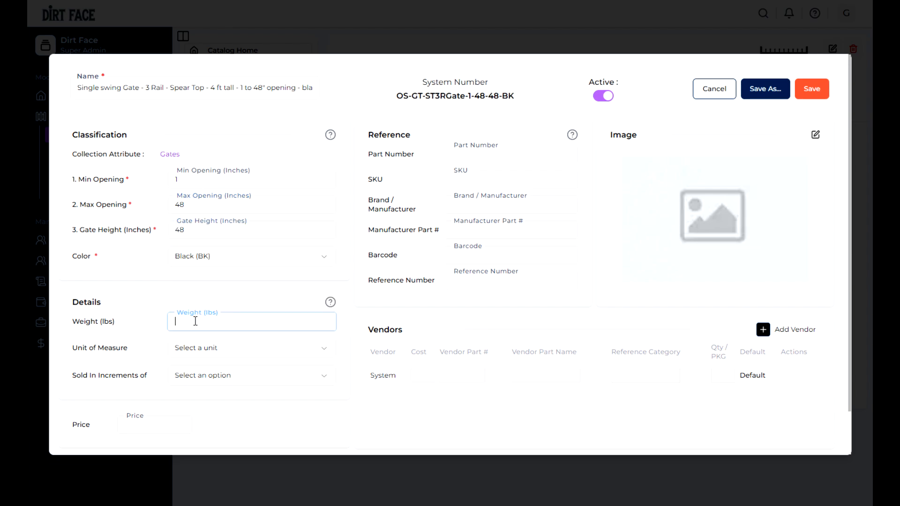
pyautogui.click(201, 348)
pyautogui.click(192, 331)
pyautogui.click(201, 375)
pyautogui.click(192, 425)
pyautogui.click(131, 424)
pyautogui.write('15')
pyautogui.click(445, 375)
pyautogui.write('100')
# Step: Attach the spear top gate picture as the component's image and save the component
pyautogui.click(815, 134)
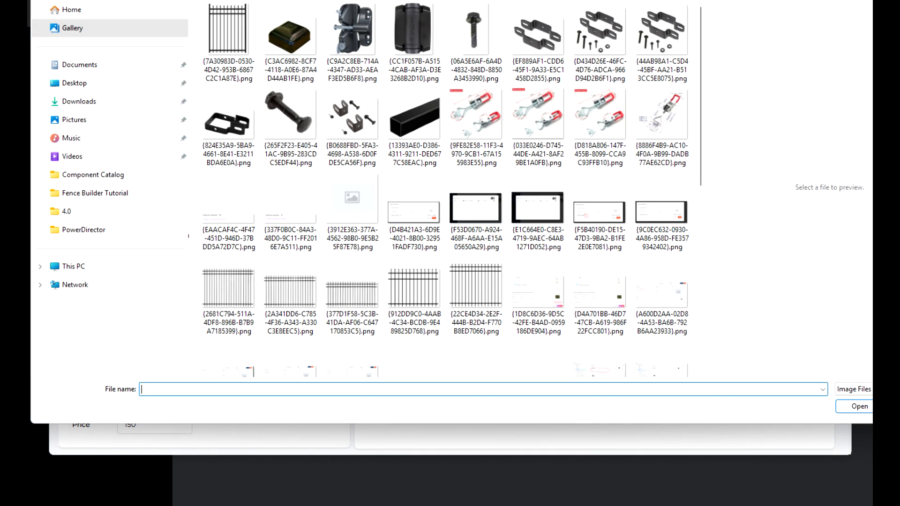
pyautogui.click(229, 42)
pyautogui.click(860, 406)
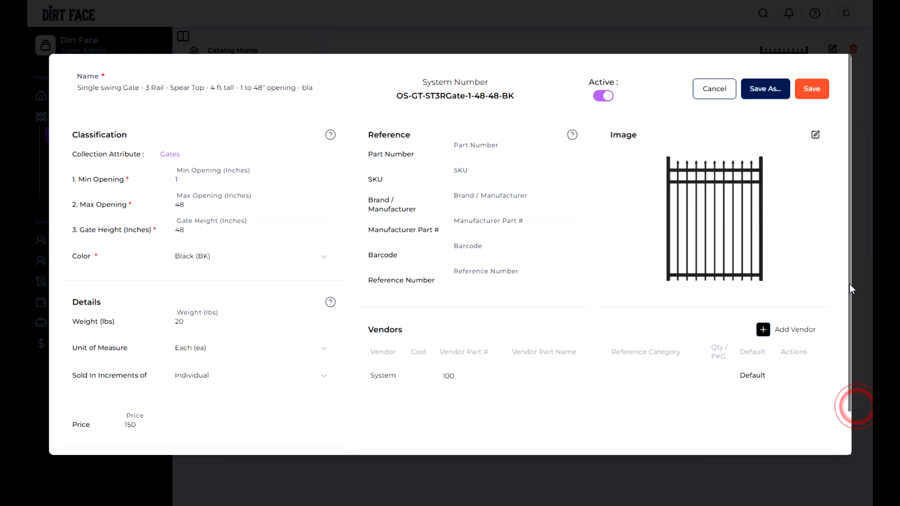
pyautogui.click(814, 91)
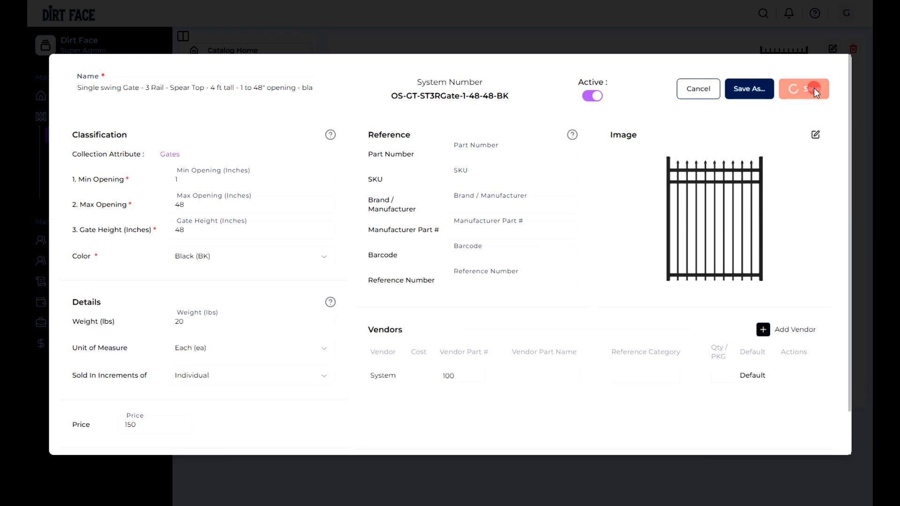
# Step: Change the opening range in the gate's name to 48 to 96 and set its minimum opening to 48 and maximum to 96
pyautogui.doubleClick(242, 88)
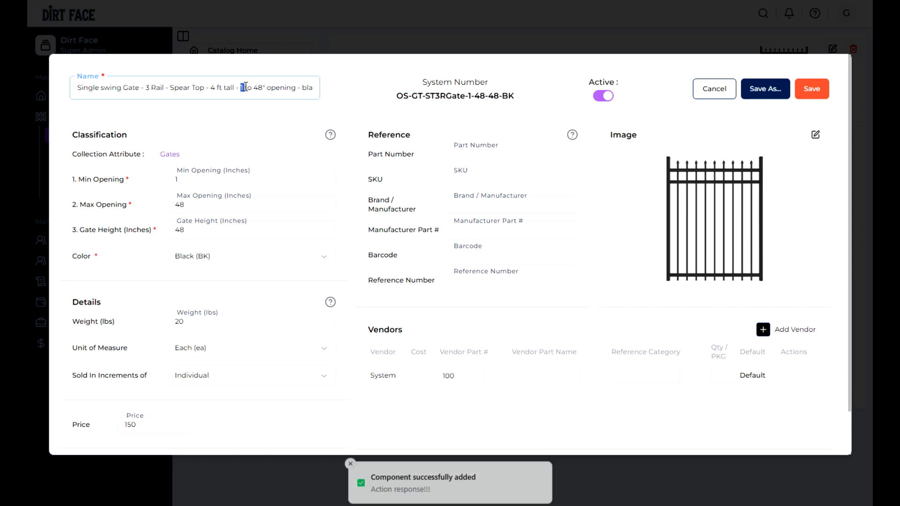
pyautogui.write('48')
pyautogui.doubleClick(264, 88)
pyautogui.write('96')
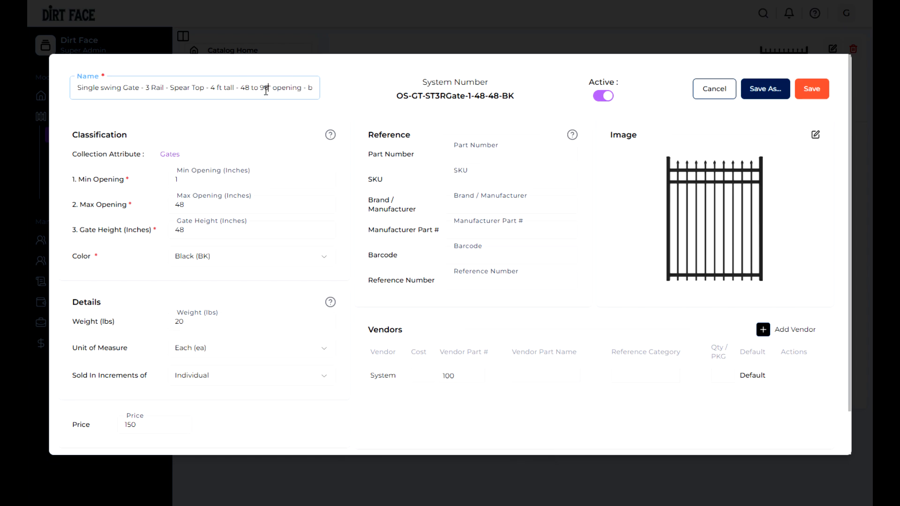
pyautogui.click(195, 179)
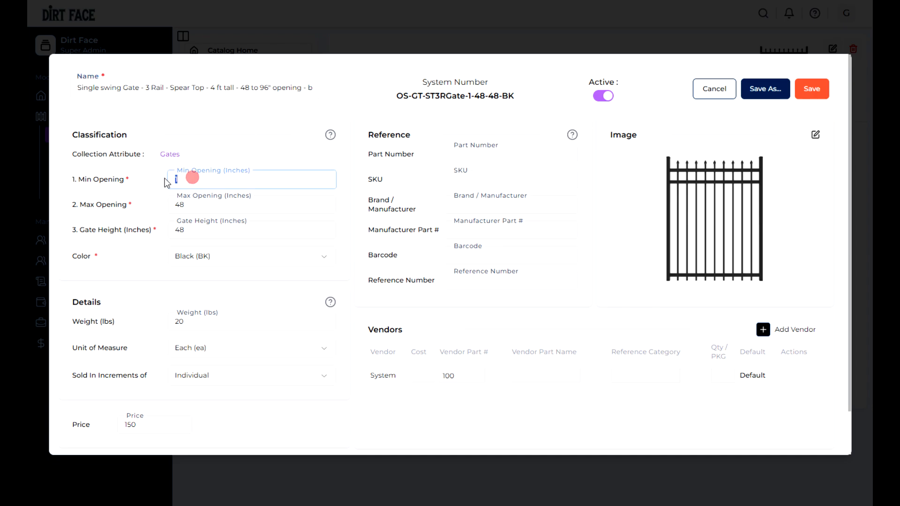
pyautogui.write('48')
pyautogui.click(170, 204)
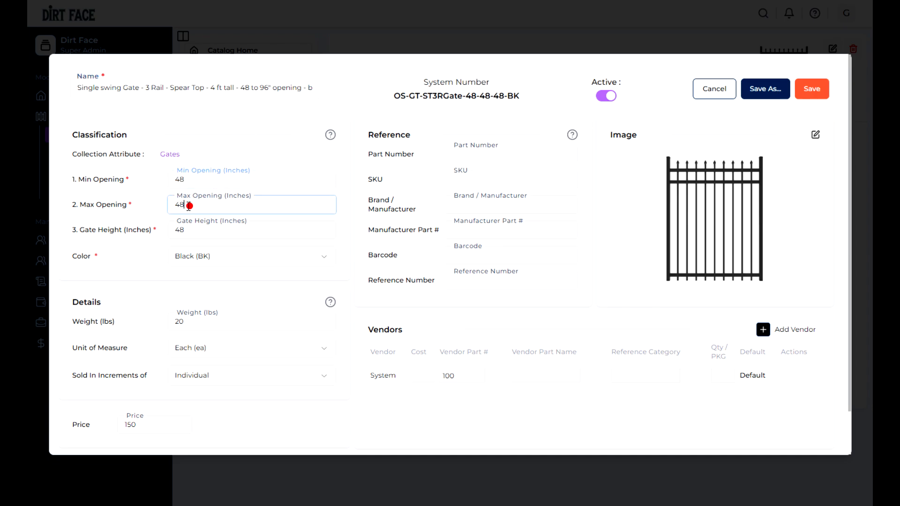
pyautogui.write('96')
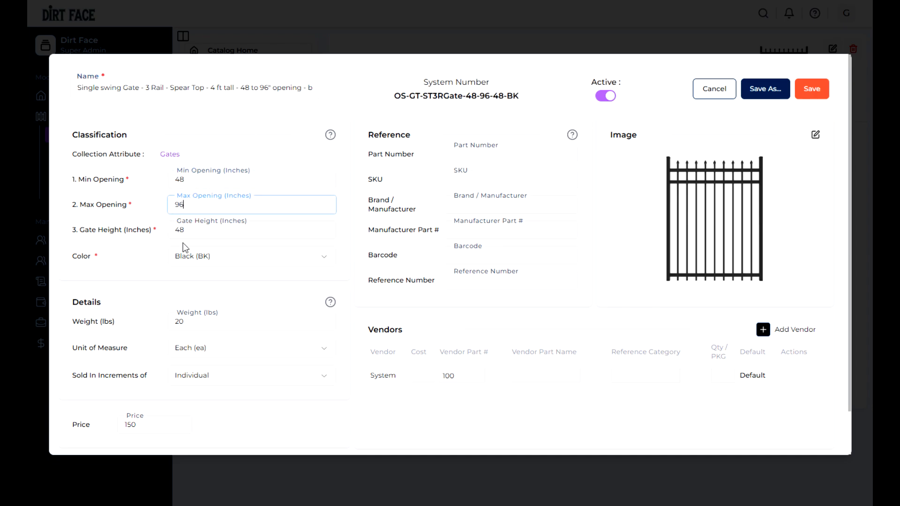
# Step: Set the weight to 35 lbs, price to 225 and System vendor part number to 150, and save it as a new component
pyautogui.click(189, 322)
pyautogui.write('35')
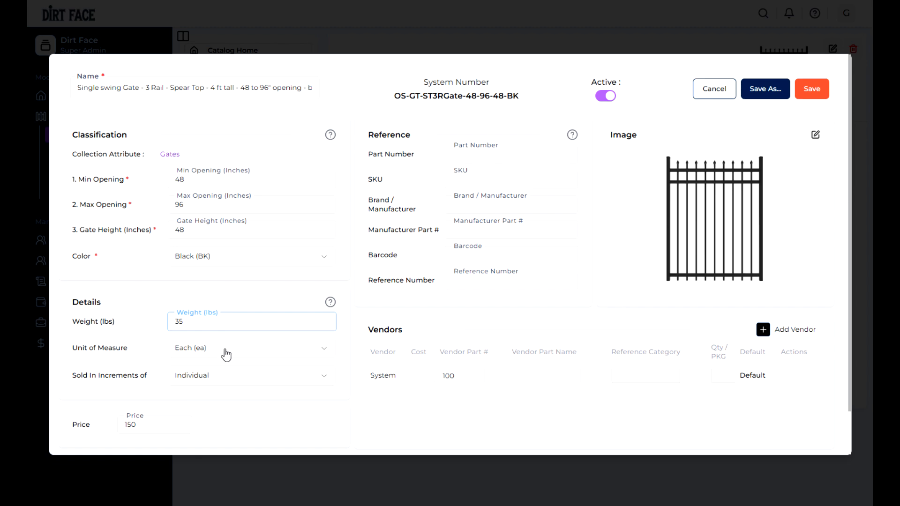
pyautogui.click(151, 421)
pyautogui.write('225')
pyautogui.click(430, 381)
pyautogui.write('150')
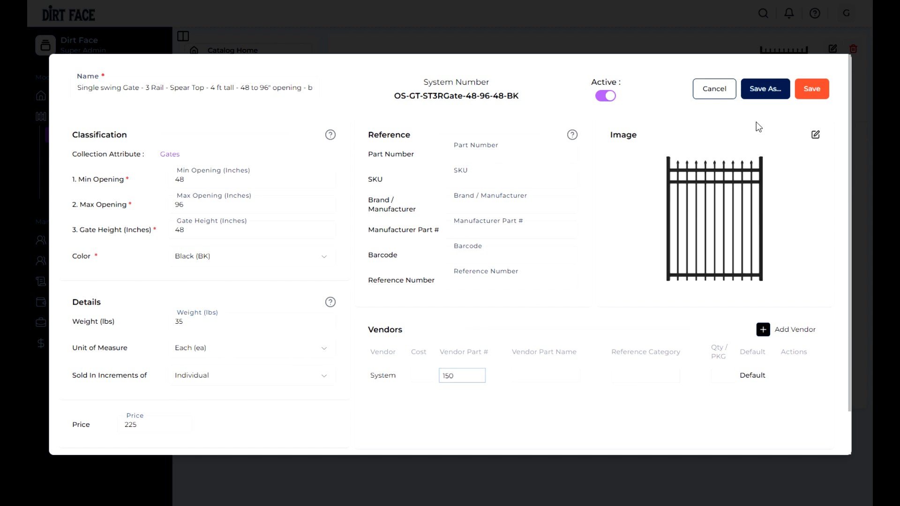
pyautogui.click(764, 89)
pyautogui.click(560, 295)
# Step: Change the height in the gate's name to 5 ft and set the gate height to 60 inches and weight to 40 lbs
pyautogui.doubleClick(211, 88)
pyautogui.write('5')
pyautogui.doubleClick(186, 229)
pyautogui.write('60')
pyautogui.press('Tab')
pyautogui.write('40')
# Step: Set the price to 250 and the System vendor cost to 175, and save the 5 ft gate as a new component
pyautogui.doubleClick(131, 425)
pyautogui.write('250')
pyautogui.click(432, 375)
pyautogui.write('175')
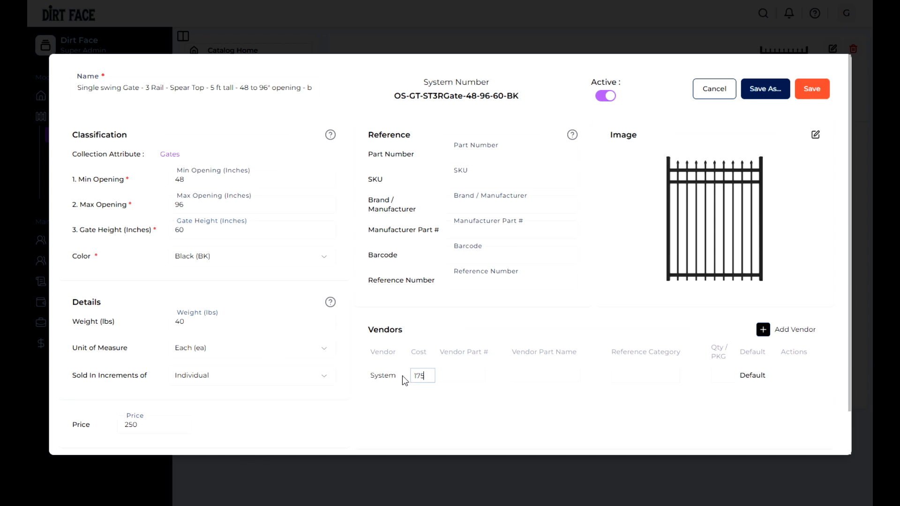
pyautogui.click(765, 89)
pyautogui.click(568, 296)
# Step: Change the 5 ft gate's name to a 1 to 48 opening and set the minimum opening to 1 and maximum to 48
pyautogui.doubleClick(244, 88)
pyautogui.write('1')
pyautogui.doubleClick(257, 87)
pyautogui.write('48')
pyautogui.doubleClick(180, 179)
pyautogui.write('1')
pyautogui.doubleClick(180, 205)
pyautogui.write('48')
# Step: Set the weight to 30 lbs, price to 225 and System vendor cost to 150, and save this gate as a new component
pyautogui.click(185, 322)
pyautogui.doubleClick(181, 322)
pyautogui.write('30')
pyautogui.doubleClick(129, 424)
pyautogui.write('225')
pyautogui.doubleClick(419, 375)
pyautogui.write('150')
pyautogui.click(764, 88)
pyautogui.click(558, 292)
# Step: Change the height in the gate's name to 6 ft and set the gate height to 72 inches and weight to 35 lbs
pyautogui.click(212, 89)
pyautogui.doubleClick(190, 229)
pyautogui.write('72')
pyautogui.click(201, 322)
pyautogui.press('BackSpace')
# Step: Set the price to 250 and the System vendor cost to 175, and save the 6 ft gate as a new component
pyautogui.doubleClick(144, 421)
pyautogui.write('250')
pyautogui.doubleClick(419, 375)
pyautogui.write('175')
pyautogui.click(765, 89)
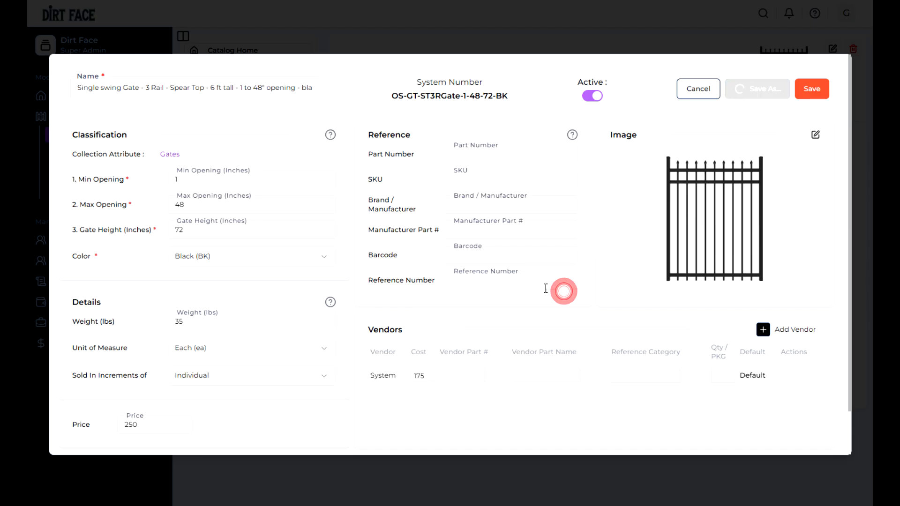
# Step: Change the 6 ft gate's name to a 48 to 96 opening and set the minimum opening to 48 and maximum to 96
pyautogui.doubleClick(240, 88)
pyautogui.write('48')
pyautogui.doubleClick(262, 89)
pyautogui.write('96')
pyautogui.doubleClick(177, 179)
pyautogui.write('48')
pyautogui.doubleClick(178, 205)
pyautogui.write('96')
# Step: Set the weight to 65 lbs, price to 275 and System vendor cost to 190, save as a new component and close the component form
pyautogui.click(194, 234)
pyautogui.doubleClick(190, 321)
pyautogui.doubleClick(131, 424)
pyautogui.write('275')
pyautogui.doubleClick(419, 376)
pyautogui.write('190')
pyautogui.click(765, 89)
pyautogui.click(574, 297)
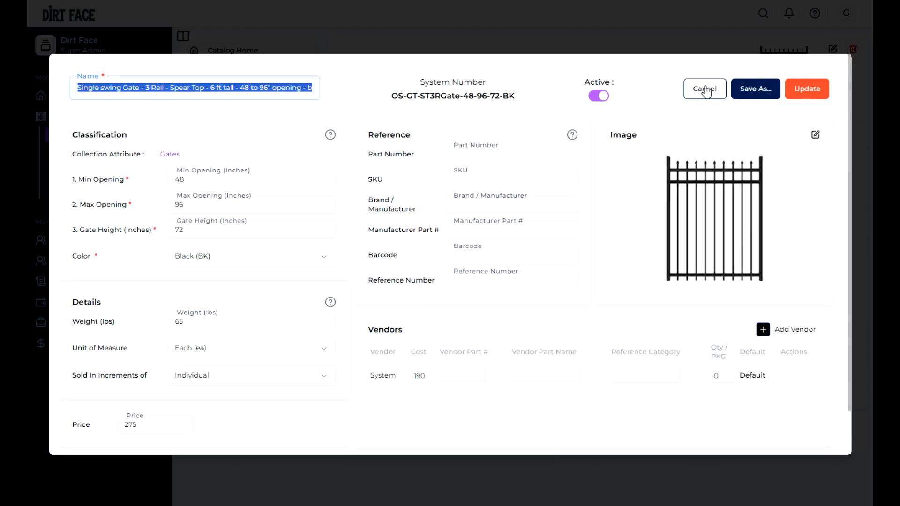
pyautogui.click(705, 90)
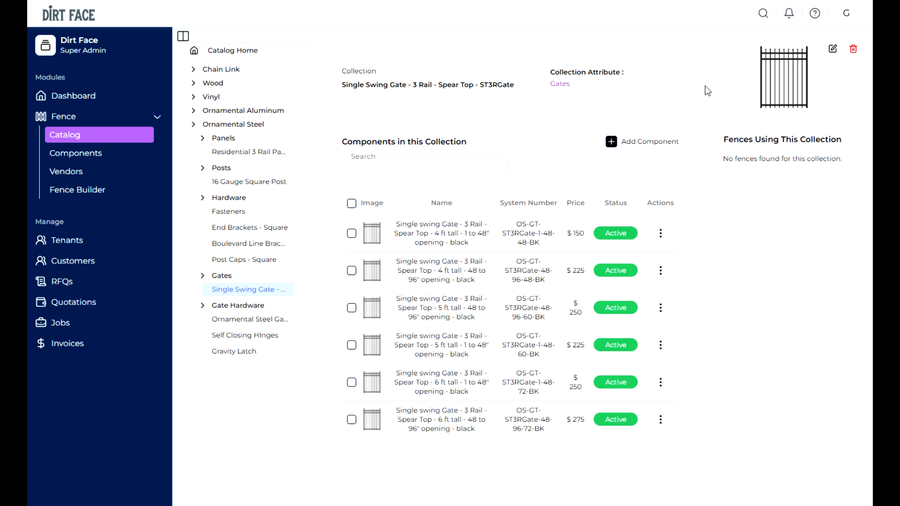